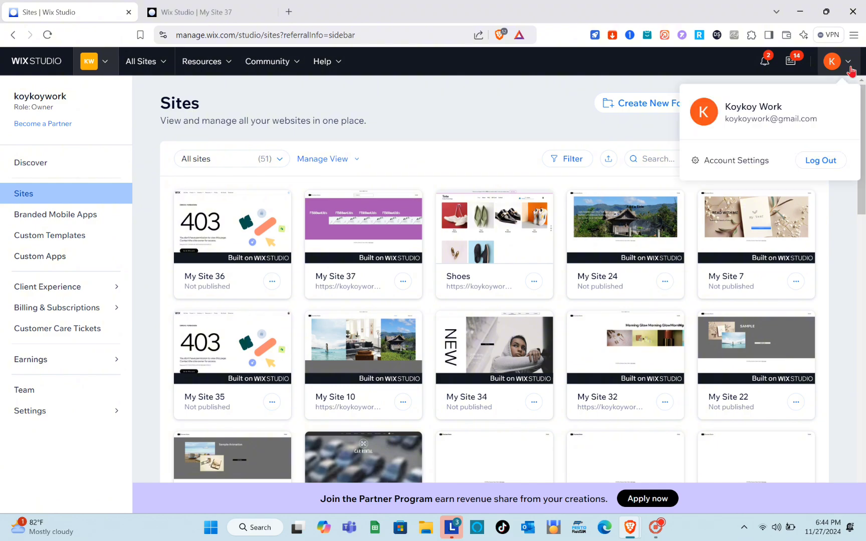
pyautogui.click(851, 71)
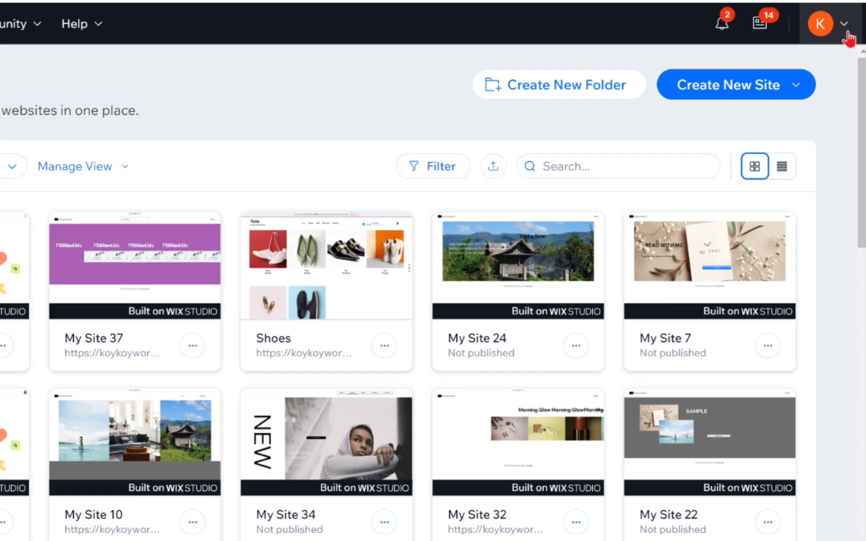
pyautogui.click(788, 98)
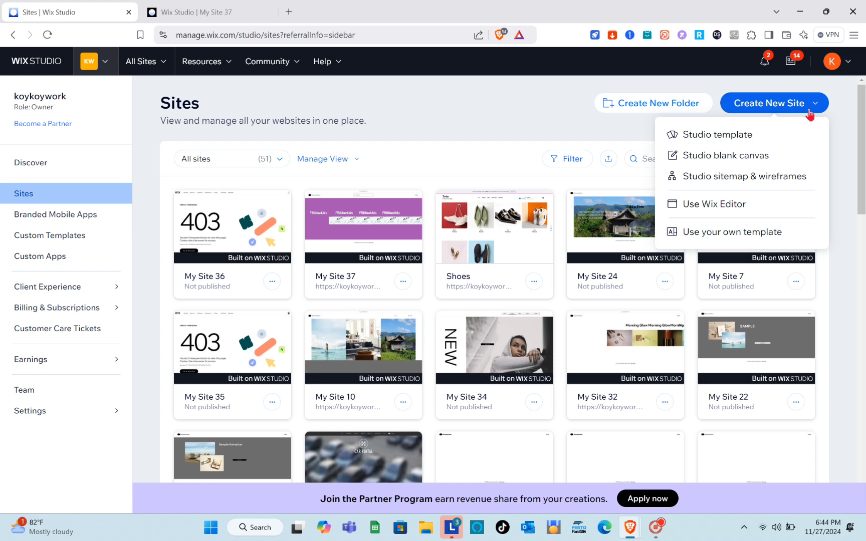
pyautogui.click(810, 112)
pyautogui.scroll(-1, 344, 310)
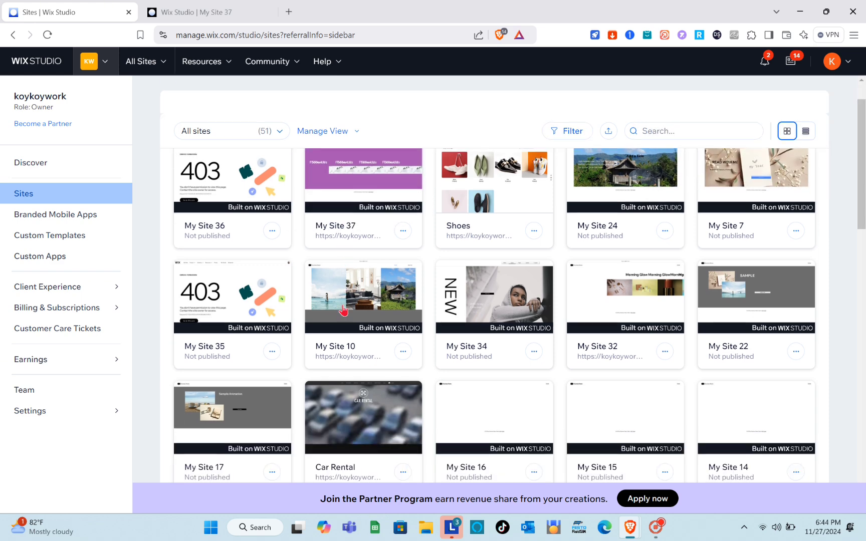
pyautogui.scroll(-2, 344, 311)
pyautogui.scroll(3, 344, 311)
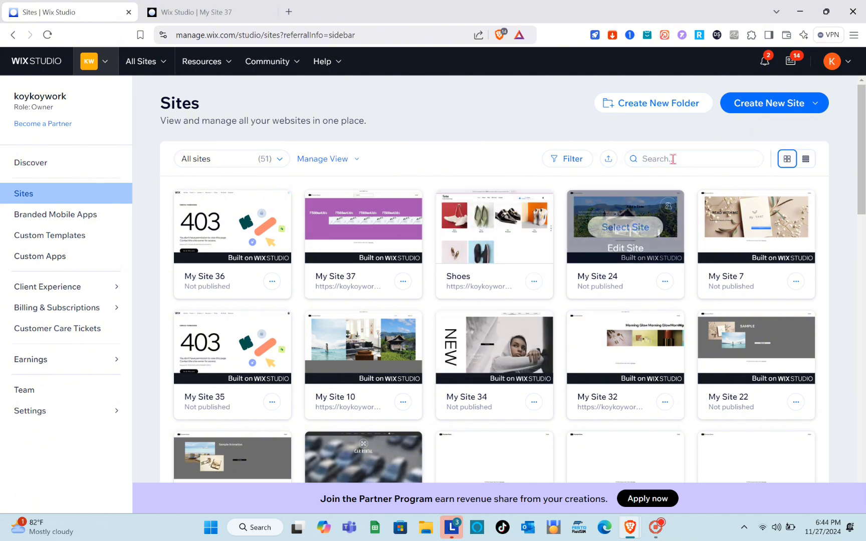
# Step: Create a new site from a Studio blank canvas
pyautogui.click(809, 114)
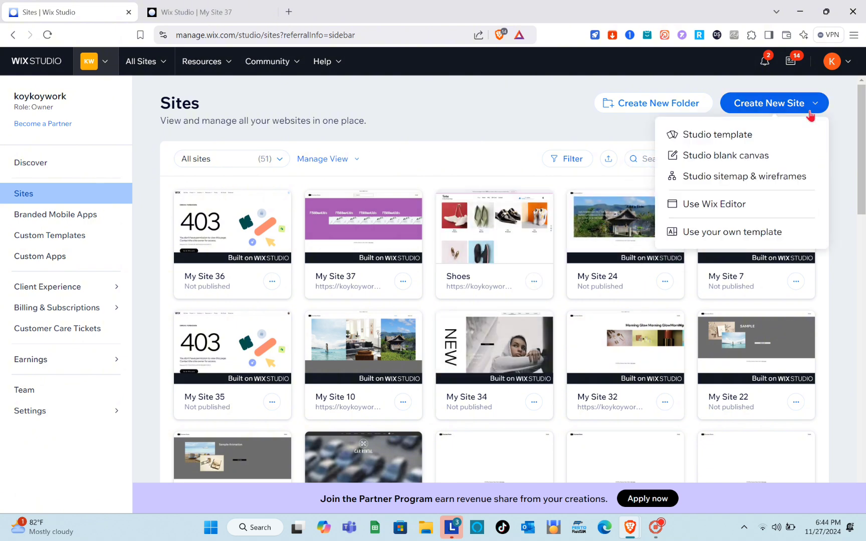
pyautogui.click(723, 157)
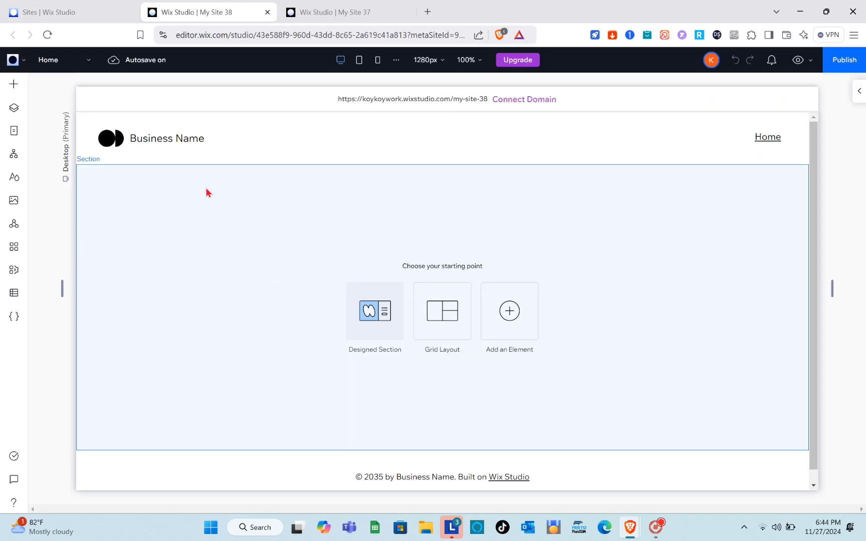
# Step: Add the Blog app to the new site from the available site elements
pyautogui.click(13, 84)
pyautogui.click(14, 85)
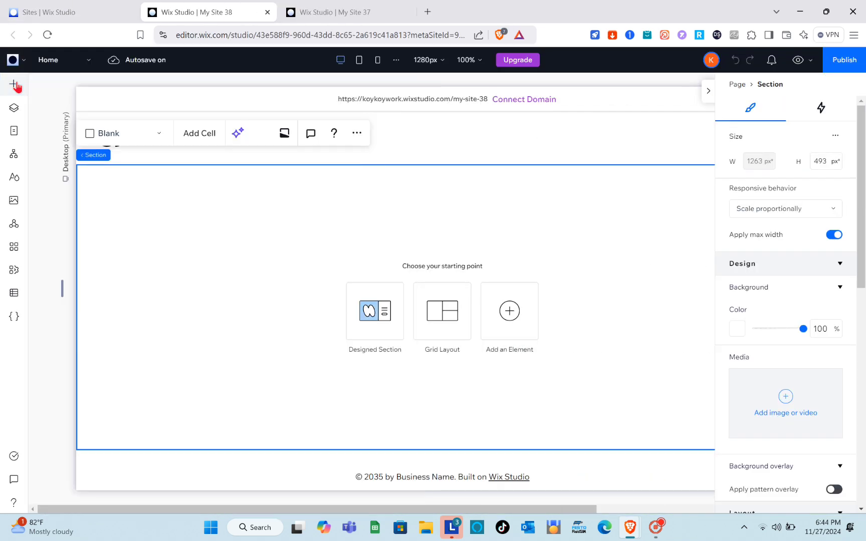
pyautogui.click(14, 85)
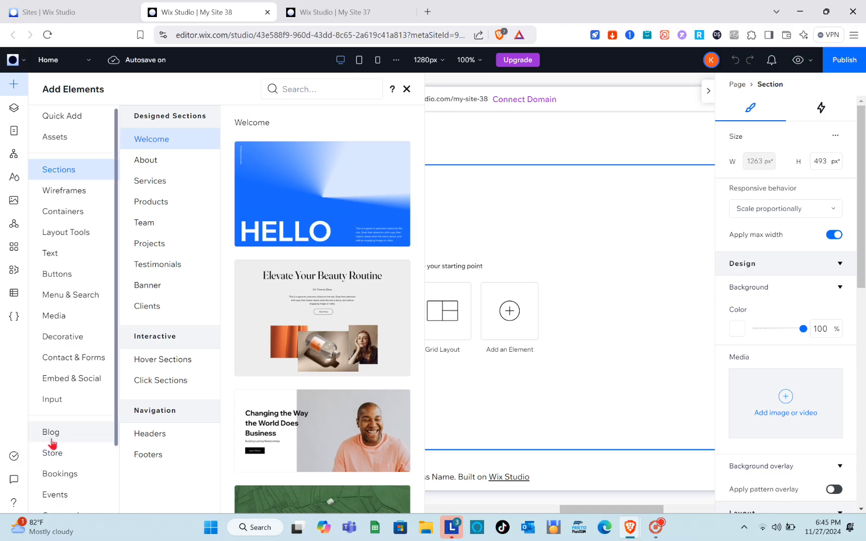
pyautogui.click(50, 434)
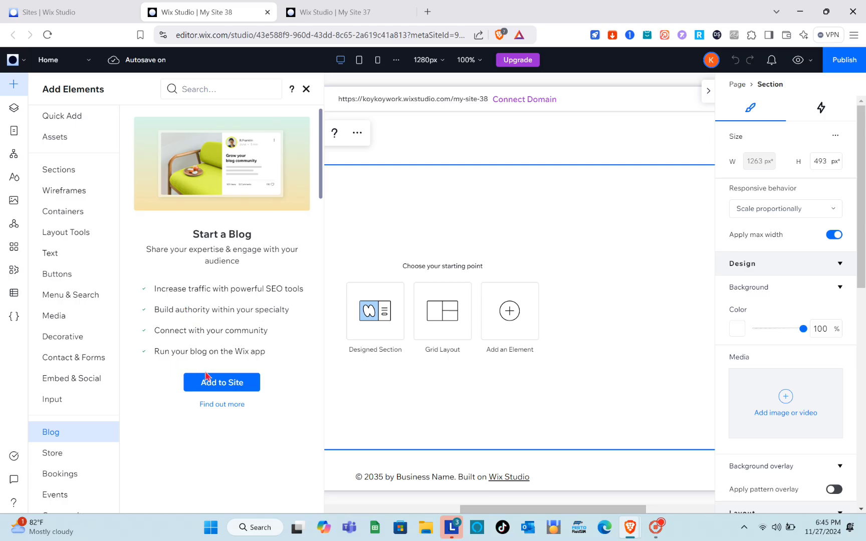
pyautogui.click(222, 383)
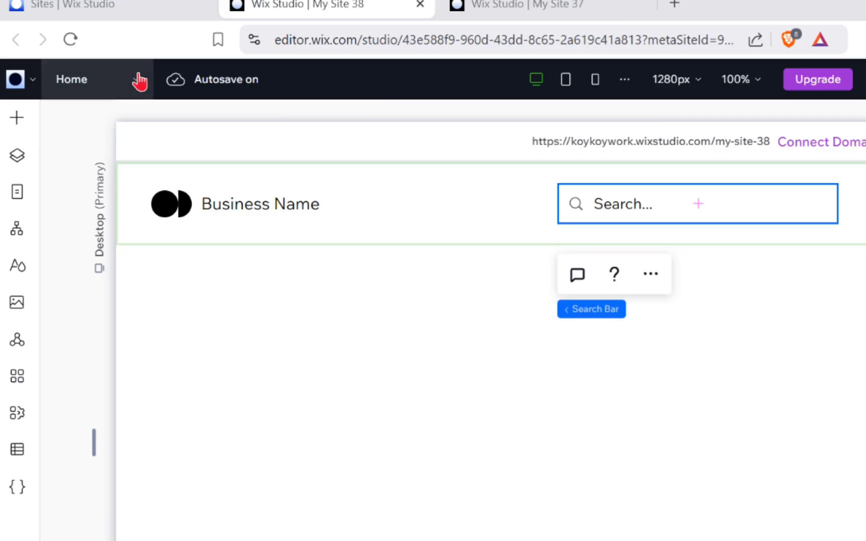
# Step: Switch the editor to the Blog page and look over its sample post feed
pyautogui.click(89, 59)
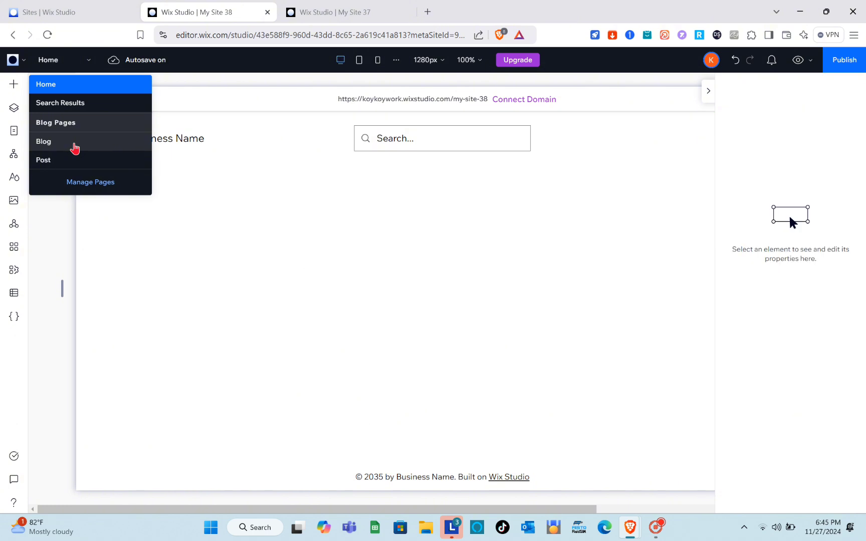
pyautogui.click(115, 216)
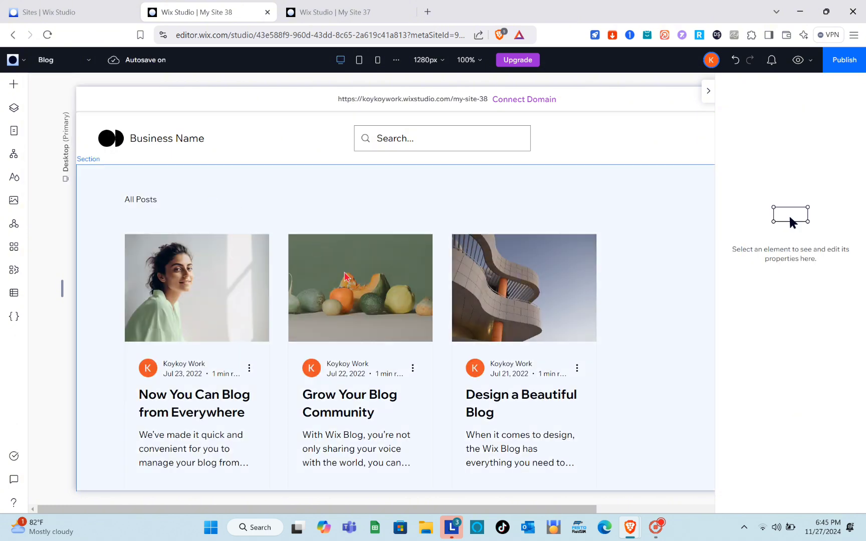
pyautogui.scroll(-3, 340, 271)
pyautogui.scroll(3, 343, 275)
pyautogui.scroll(1, 344, 276)
# Step: Select the blog feed, open its display settings and try switching the Writer name option off and on
pyautogui.click(377, 281)
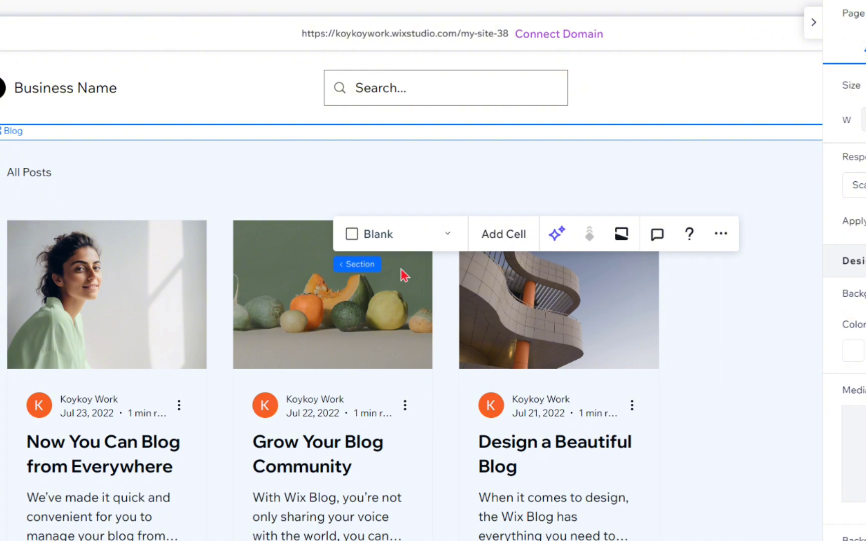
pyautogui.click(213, 257)
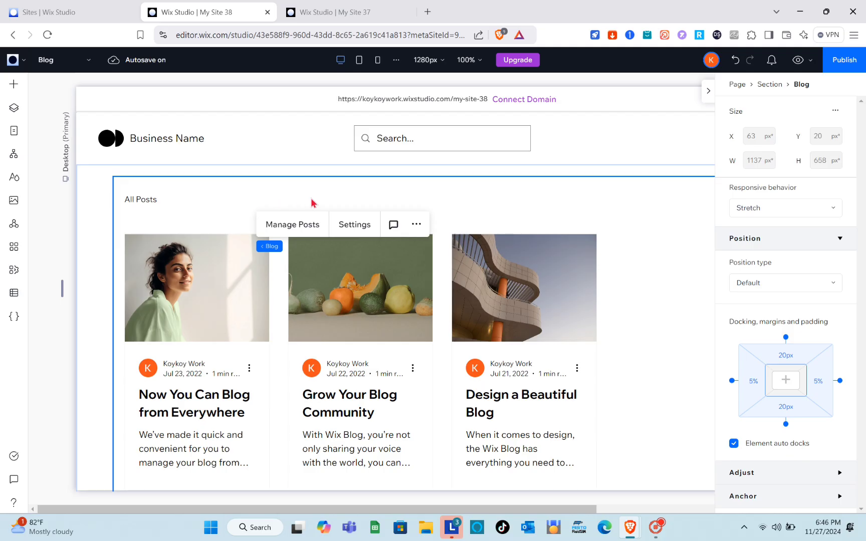
pyautogui.click(353, 227)
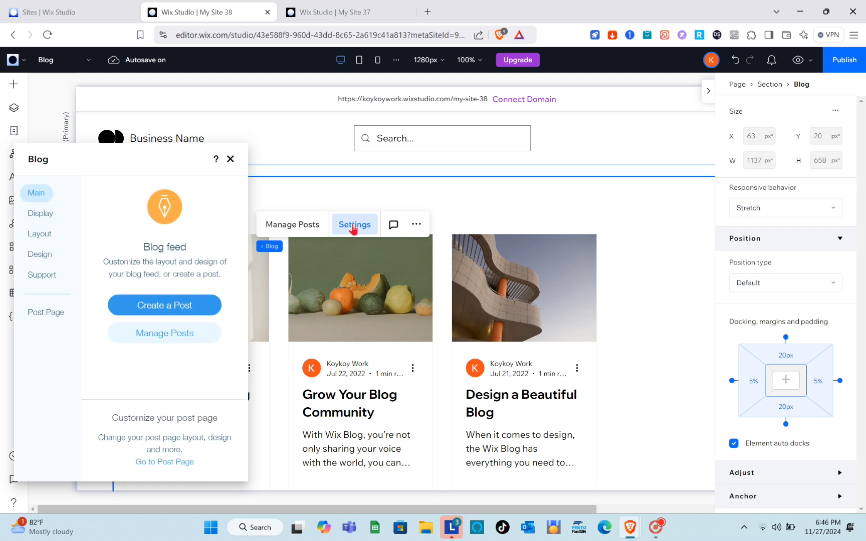
pyautogui.click(43, 214)
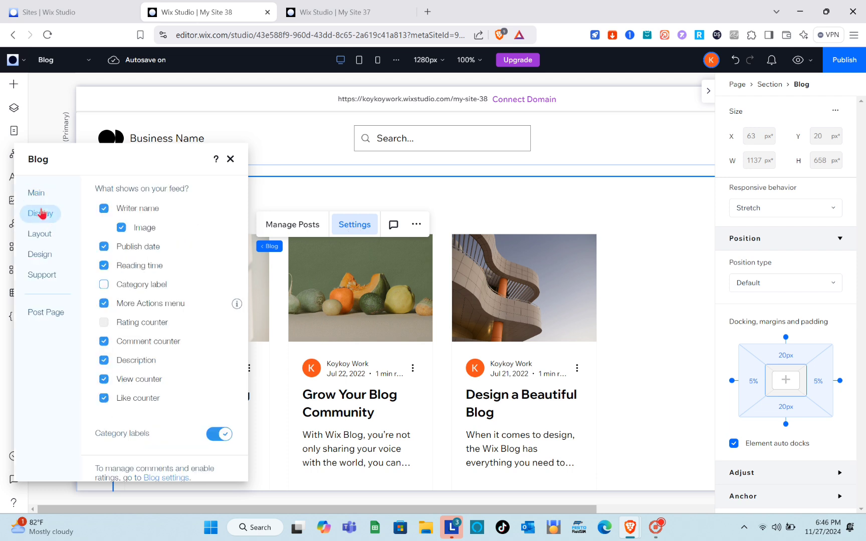
pyautogui.click(104, 209)
pyautogui.click(103, 213)
# Step: Compare the Tiled and Editorial layouts for the All Posts feed and apply the Side by side layout
pyautogui.click(46, 243)
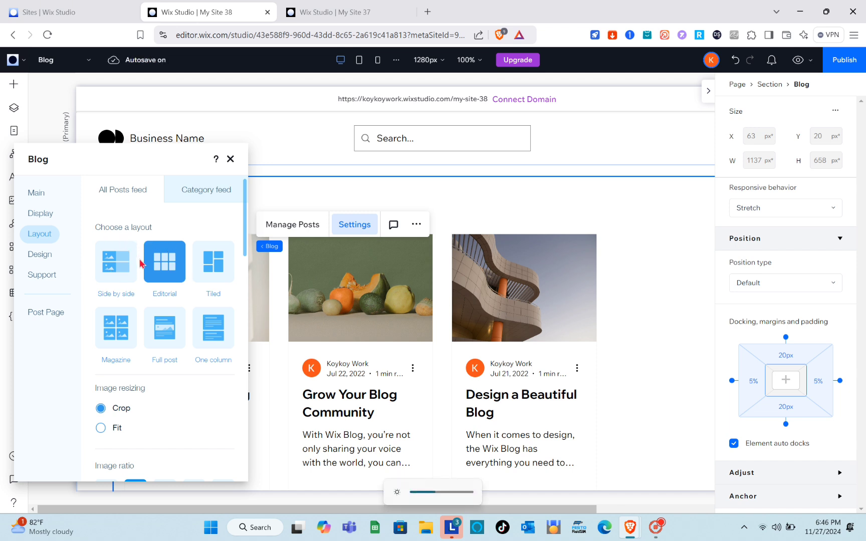
pyautogui.click(121, 271)
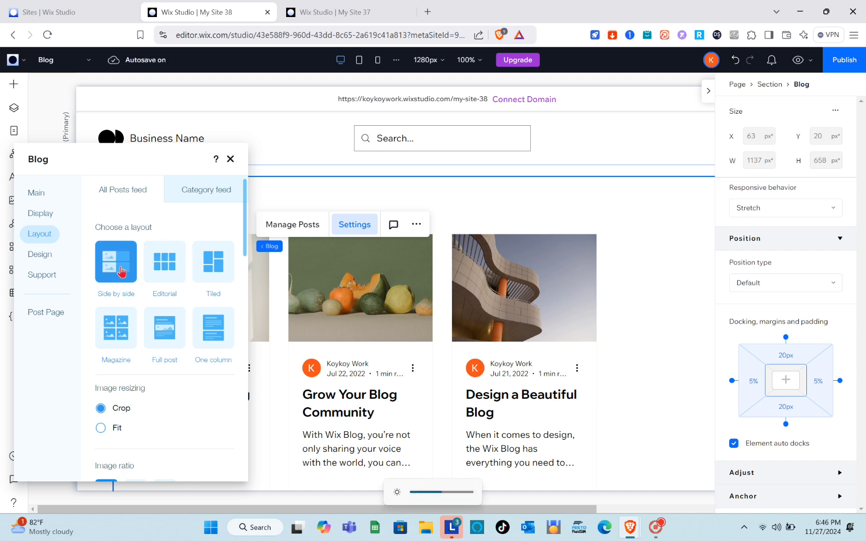
pyautogui.click(210, 267)
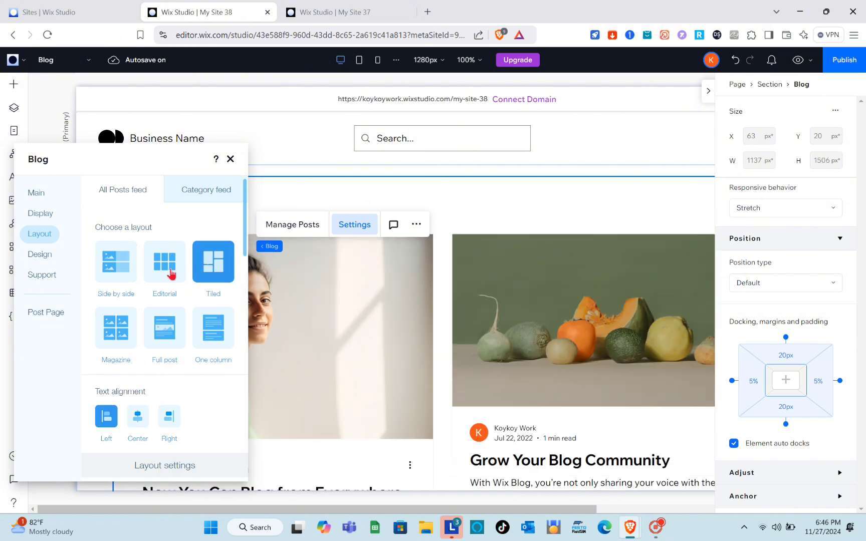
pyautogui.click(171, 273)
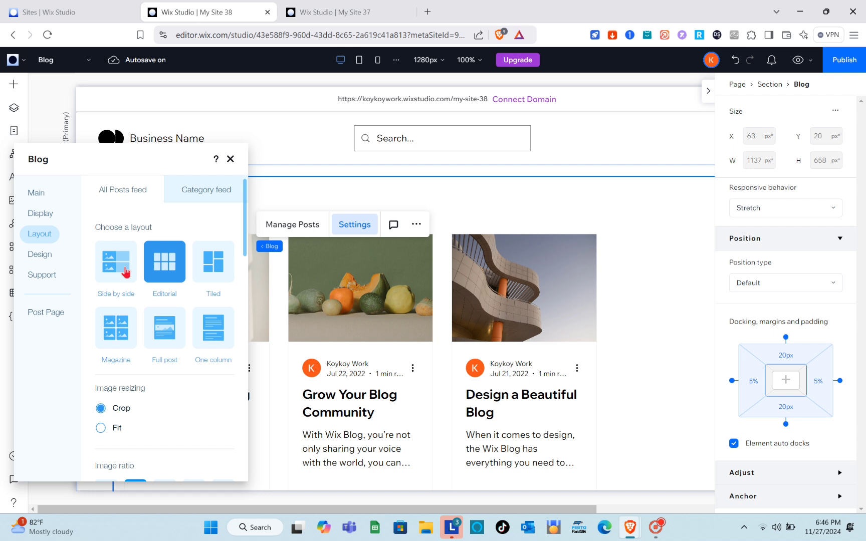
pyautogui.click(126, 272)
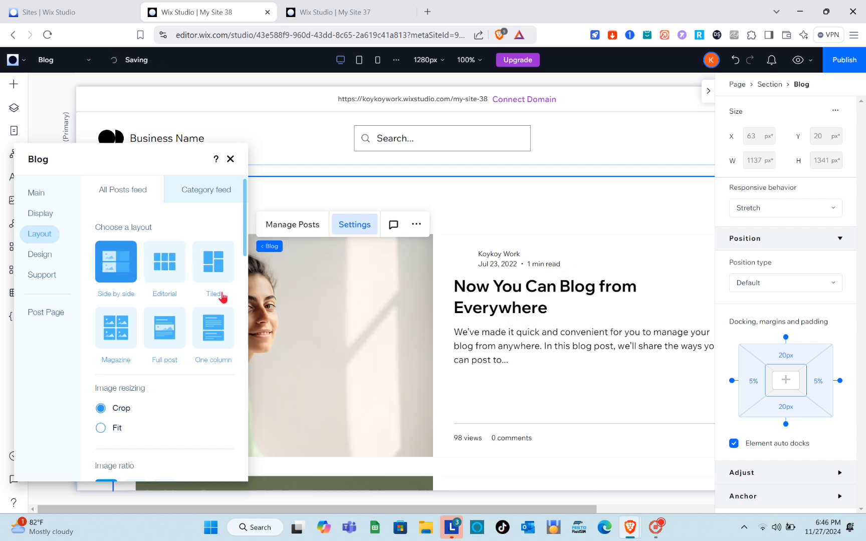
# Step: Review the blog feed's design options for navigation, posts, category labels, buttons, ratings and video, and close its settings
pyautogui.click(51, 257)
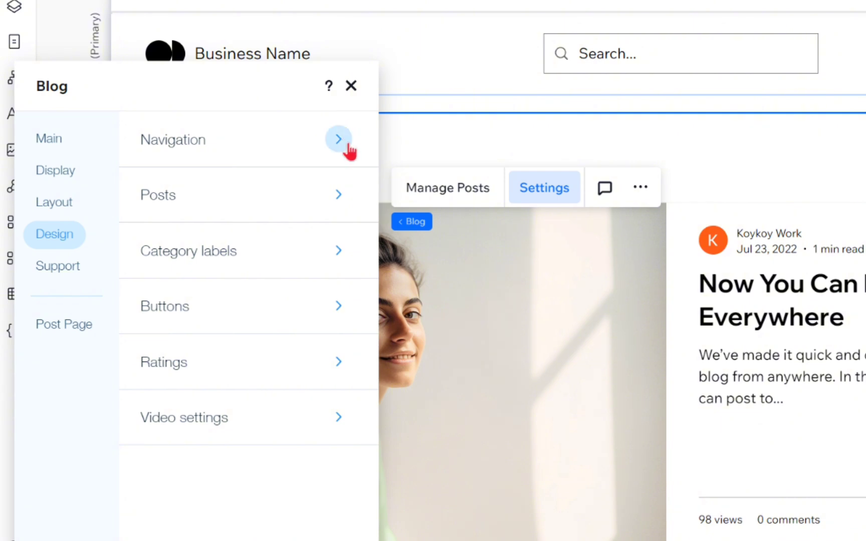
pyautogui.click(225, 195)
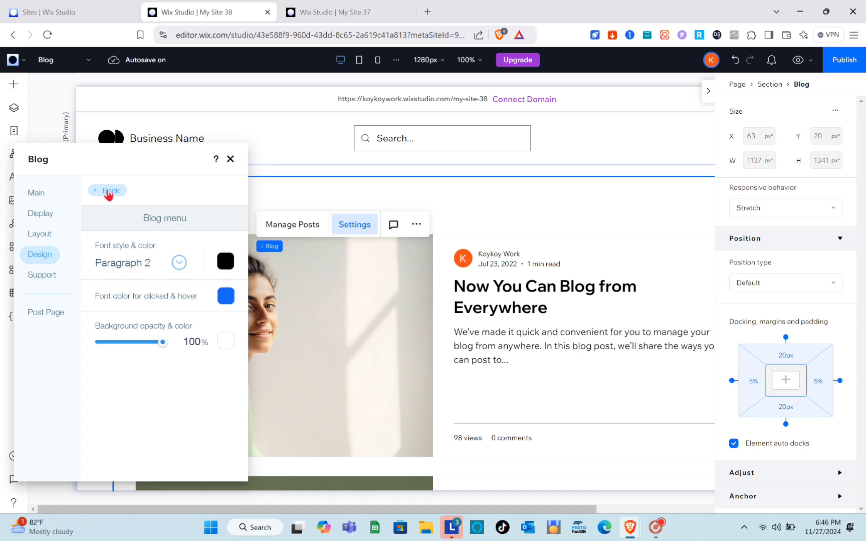
pyautogui.click(108, 193)
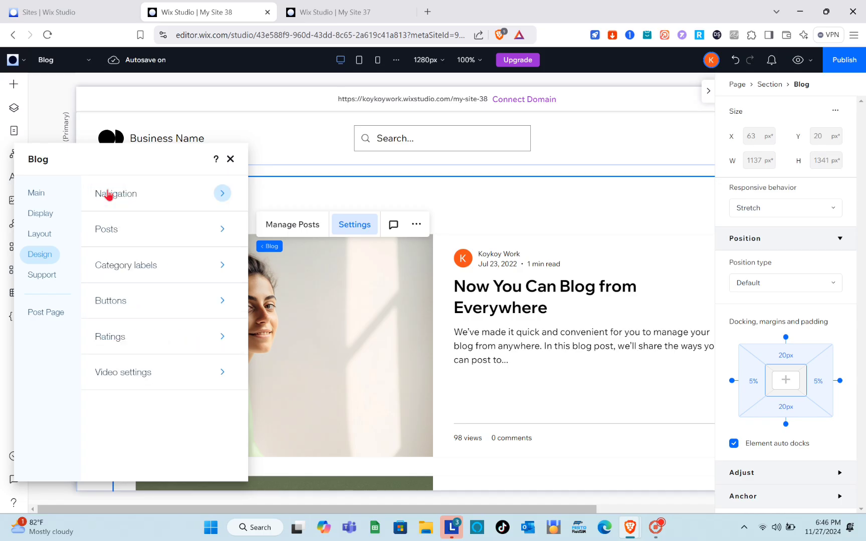
pyautogui.click(223, 230)
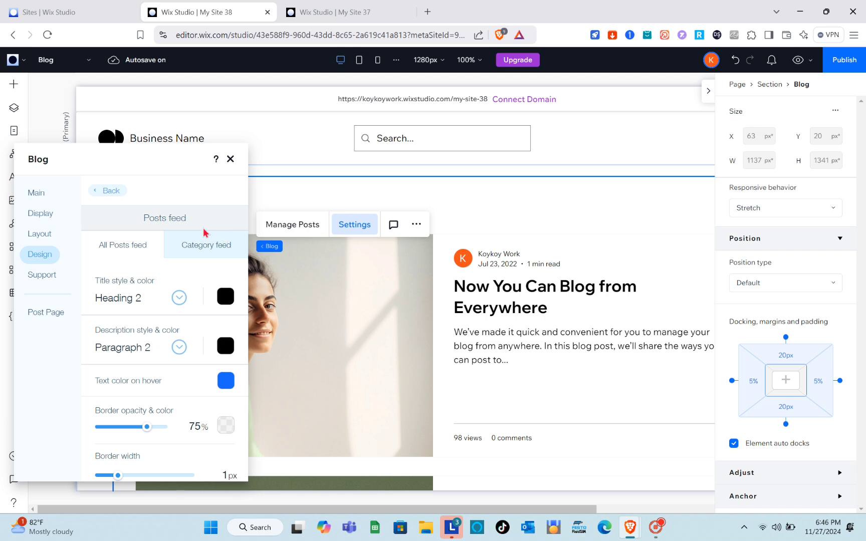
pyautogui.click(103, 192)
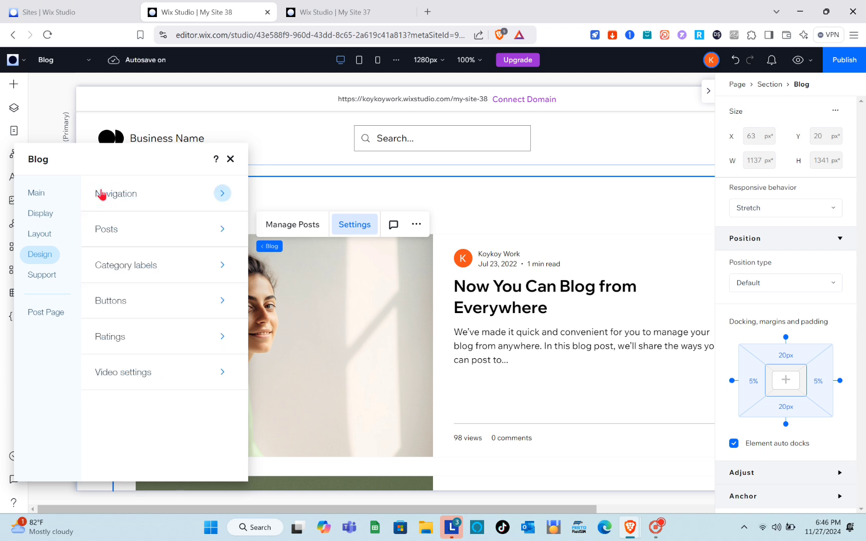
pyautogui.click(227, 267)
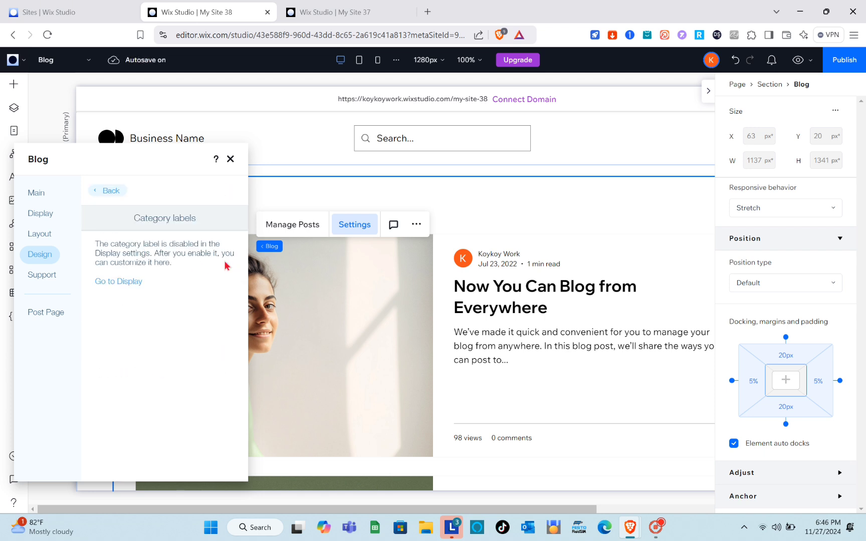
pyautogui.click(95, 191)
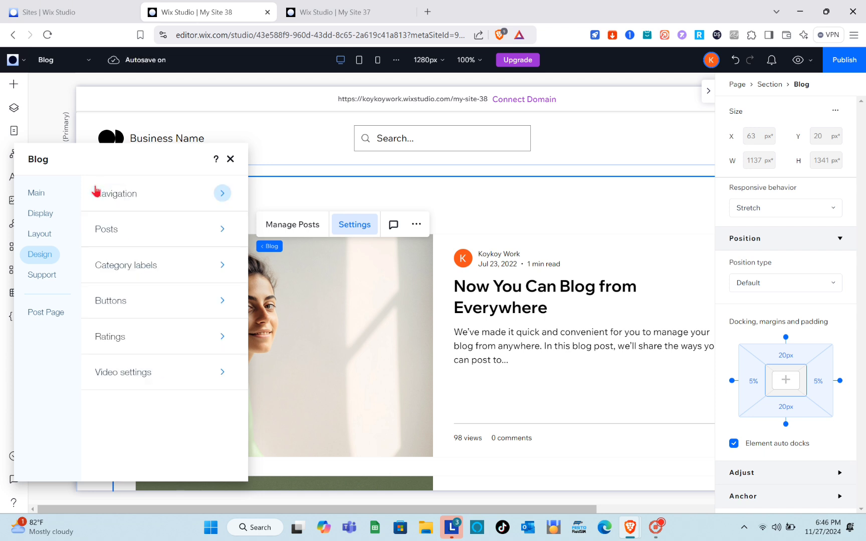
pyautogui.click(222, 301)
pyautogui.click(103, 193)
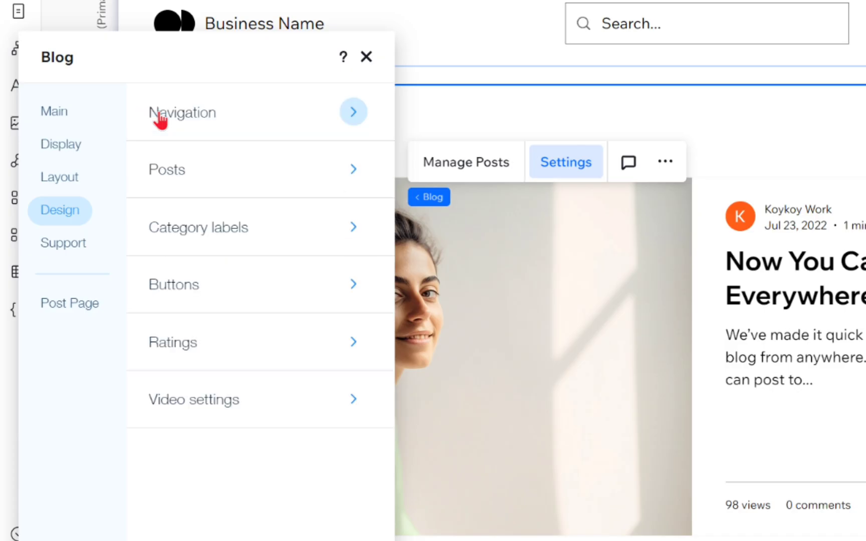
pyautogui.click(224, 335)
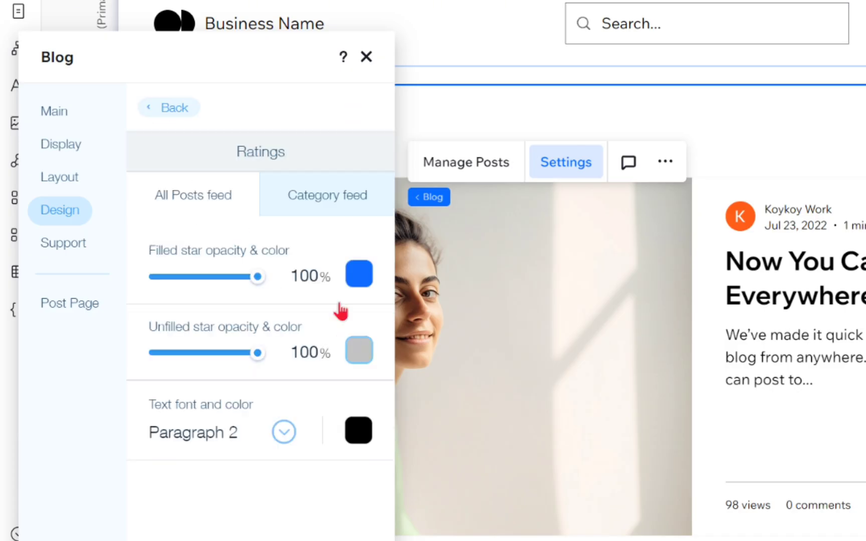
pyautogui.click(169, 108)
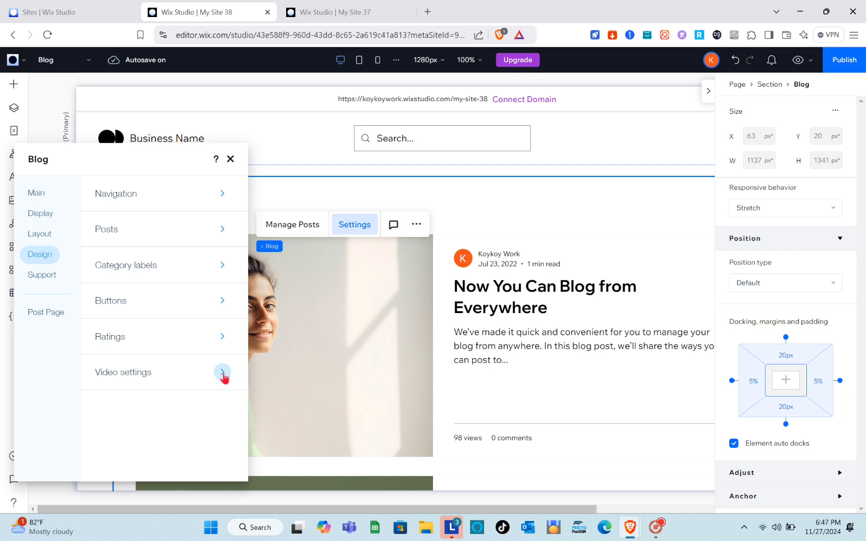
pyautogui.click(223, 373)
pyautogui.click(106, 192)
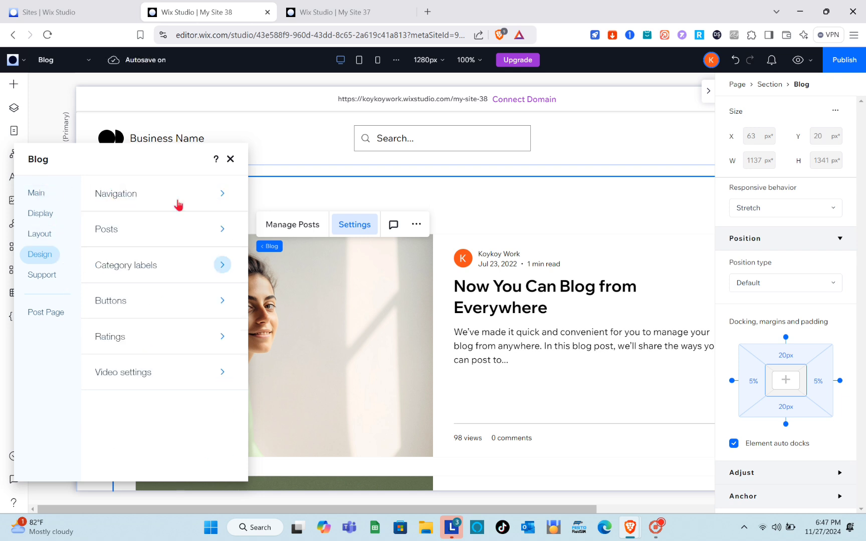
pyautogui.click(231, 160)
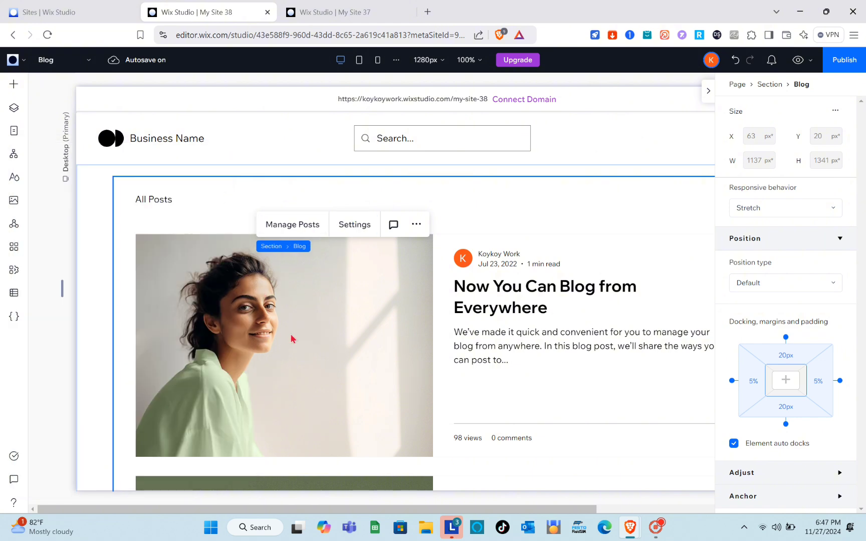
# Step: Open the post management page for the blog and look over its published posts area
pyautogui.click(309, 228)
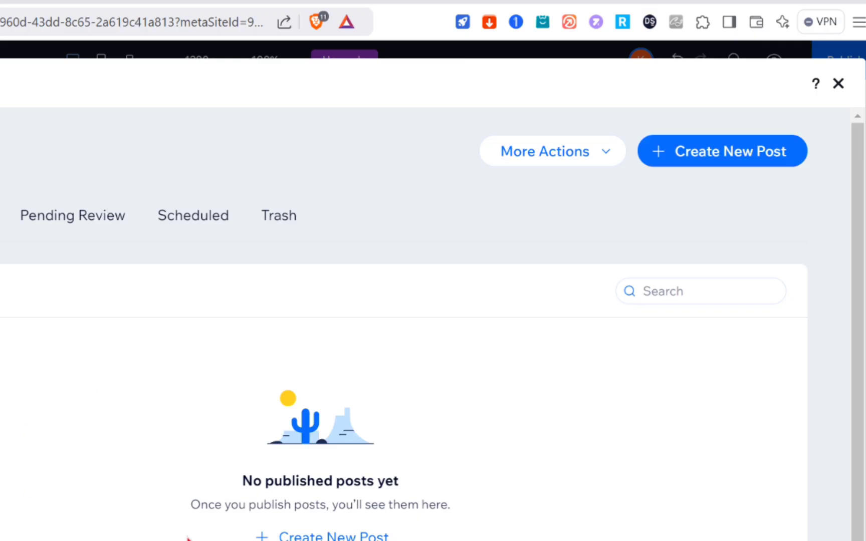
pyautogui.scroll(-1, 540, 232)
pyautogui.scroll(1, 539, 232)
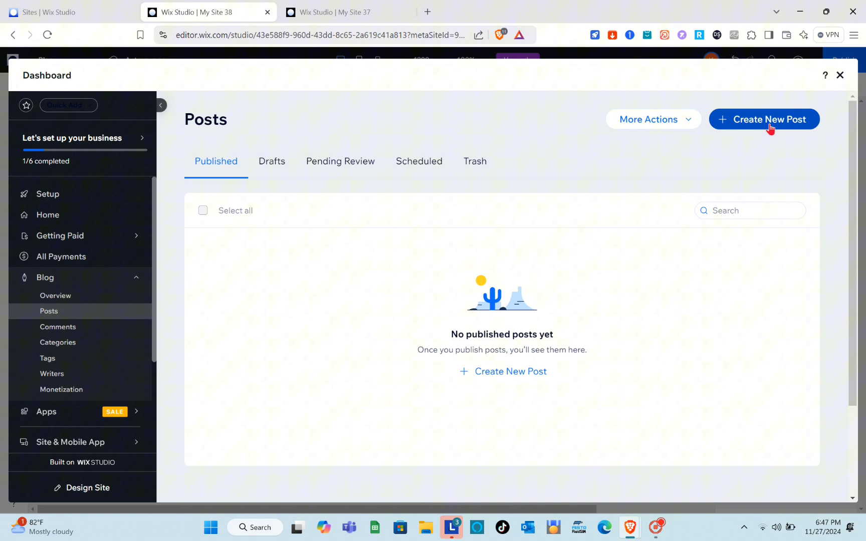
# Step: Start a new blog post from the post management page
pyautogui.click(771, 128)
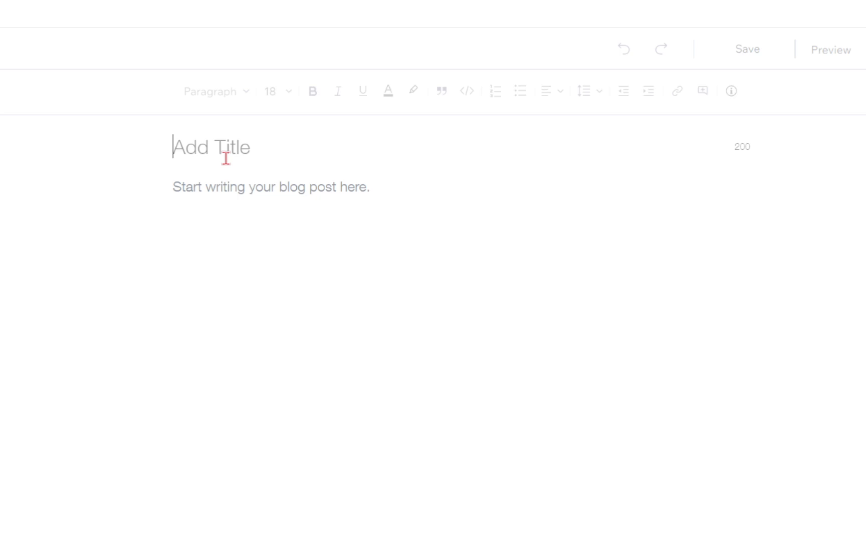
pyautogui.press('capslock')
pyautogui.write('M')
pyautogui.press('capslock')
pyautogui.write('al')
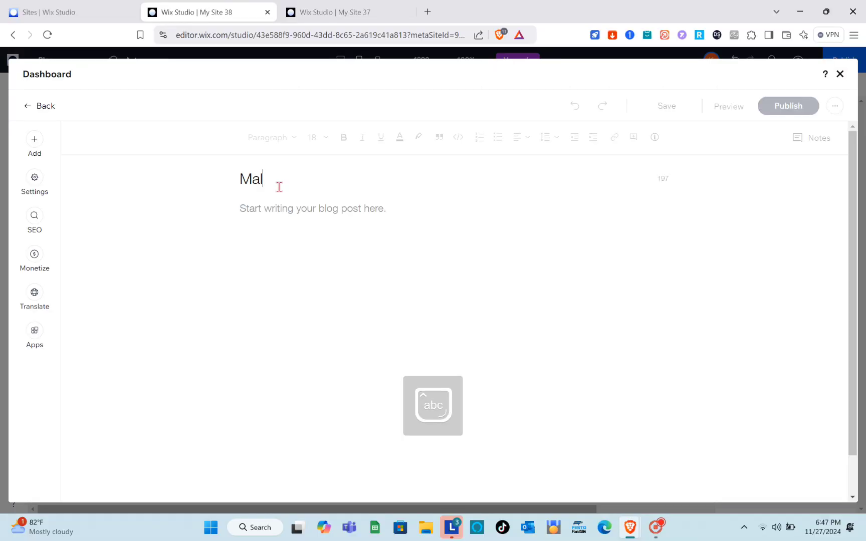
pyautogui.write('dives')
pyautogui.press('BackSpace')
pyautogui.press('BackSpace')
pyautogui.press('BackSpace')
pyautogui.press('BackSpace')
pyautogui.press('BackSpace')
pyautogui.press('BackSpace')
pyautogui.press('BackSpace')
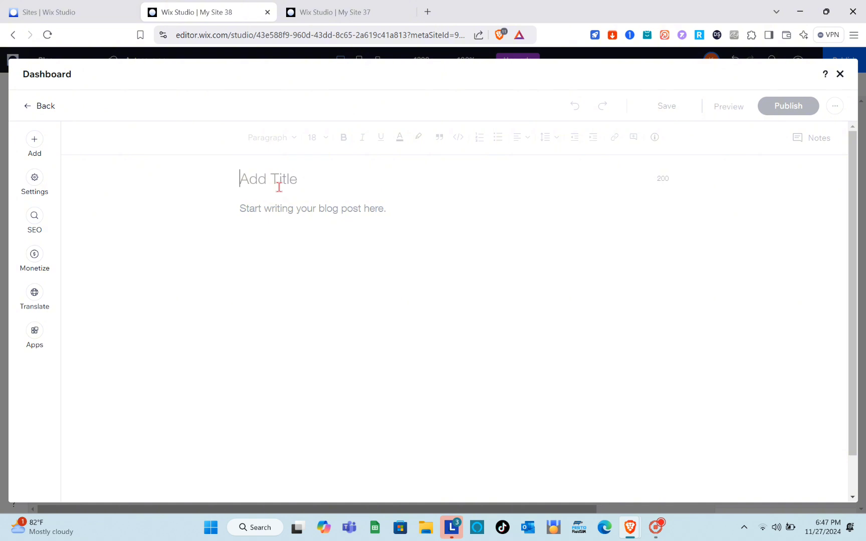
# Step: Title the new blog post "Make Up"
pyautogui.press('capslock')
pyautogui.write('M')
pyautogui.press('capslock')
pyautogui.write('ake Up')
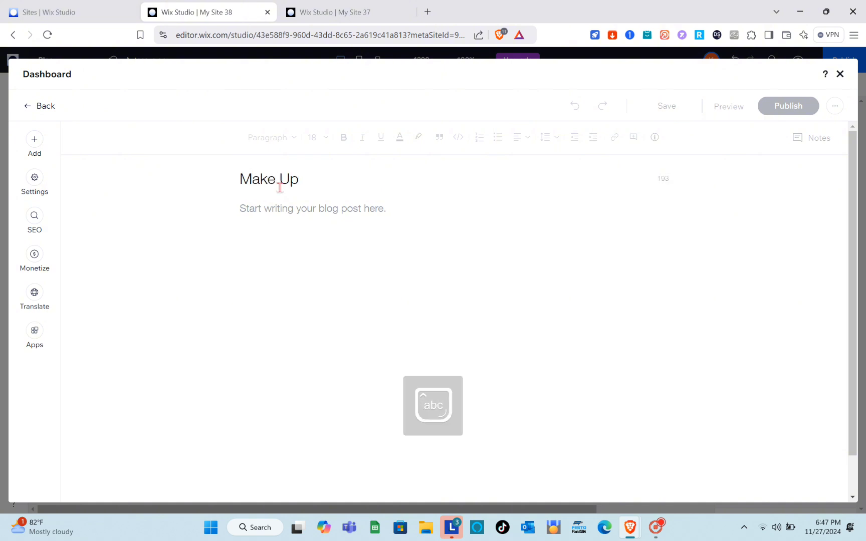
# Step: Open the image chooser for the post body and look at the media upload sources
pyautogui.click(296, 208)
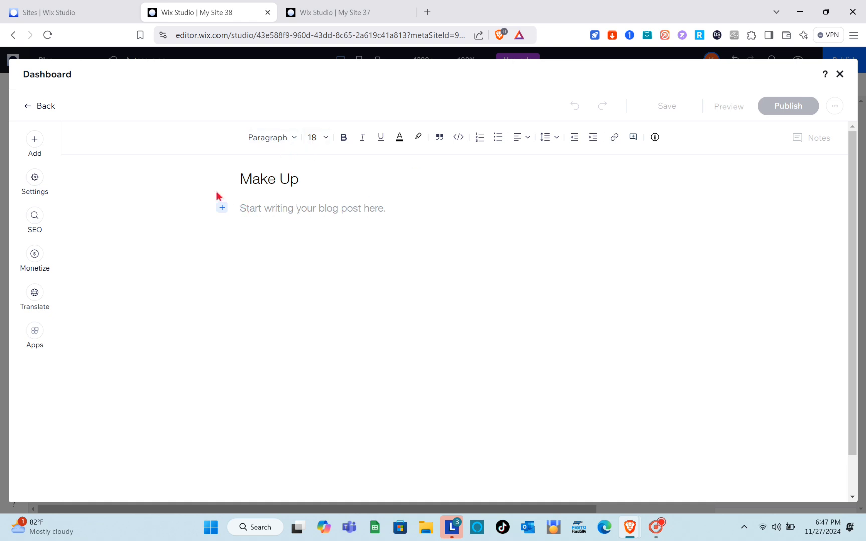
pyautogui.click(34, 140)
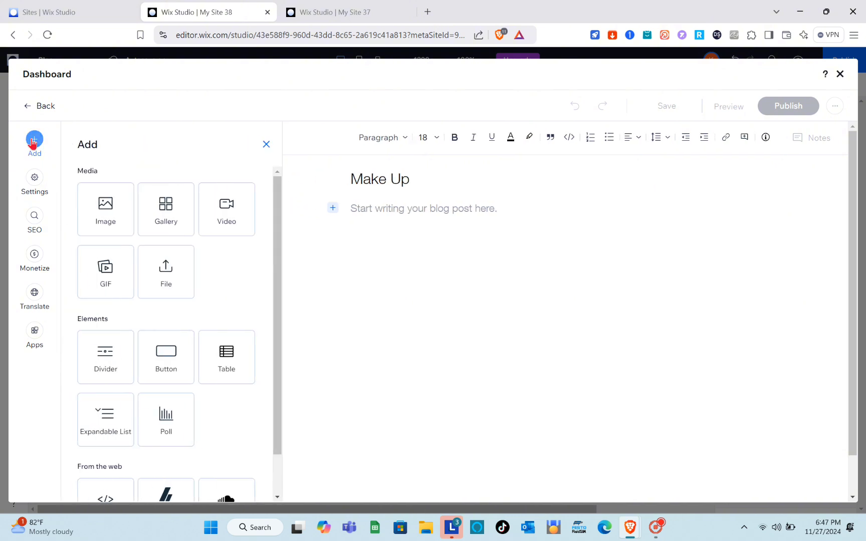
pyautogui.click(118, 216)
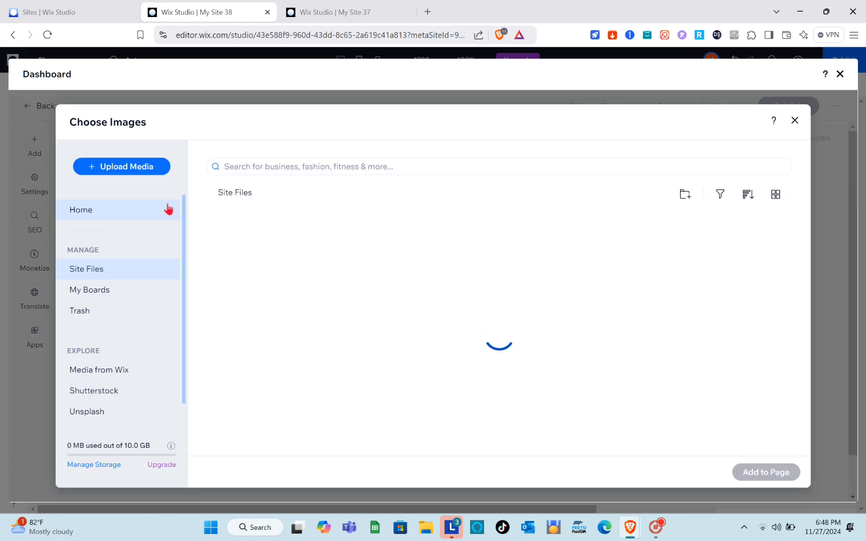
pyautogui.click(131, 171)
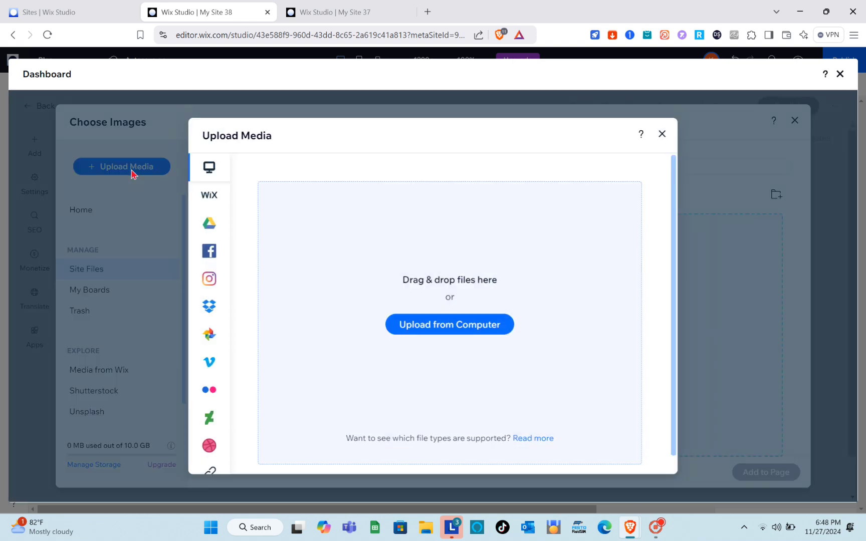
pyautogui.click(663, 134)
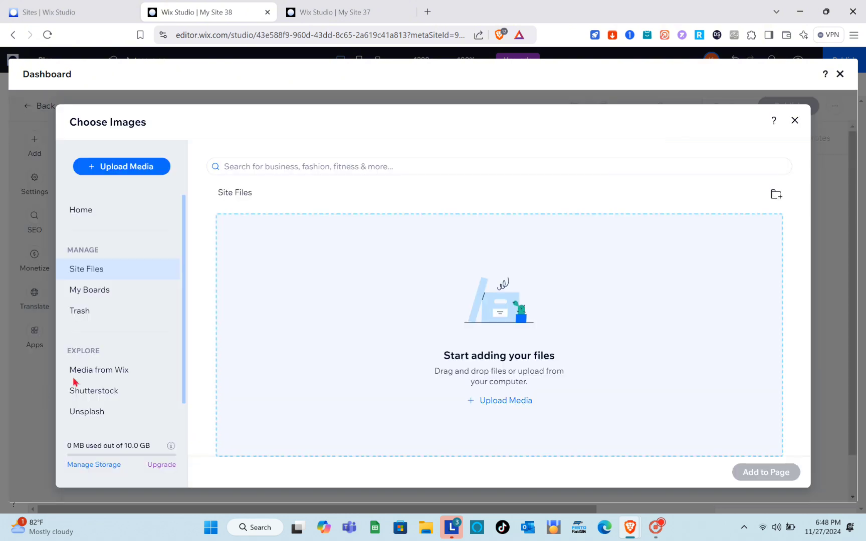
# Step: Search the Media from Wix library for "make up" images
pyautogui.click(101, 376)
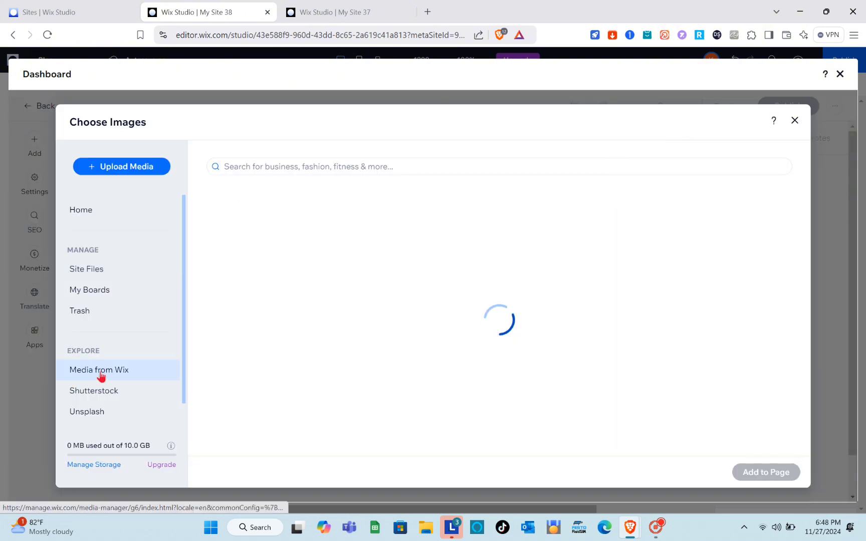
pyautogui.click(371, 169)
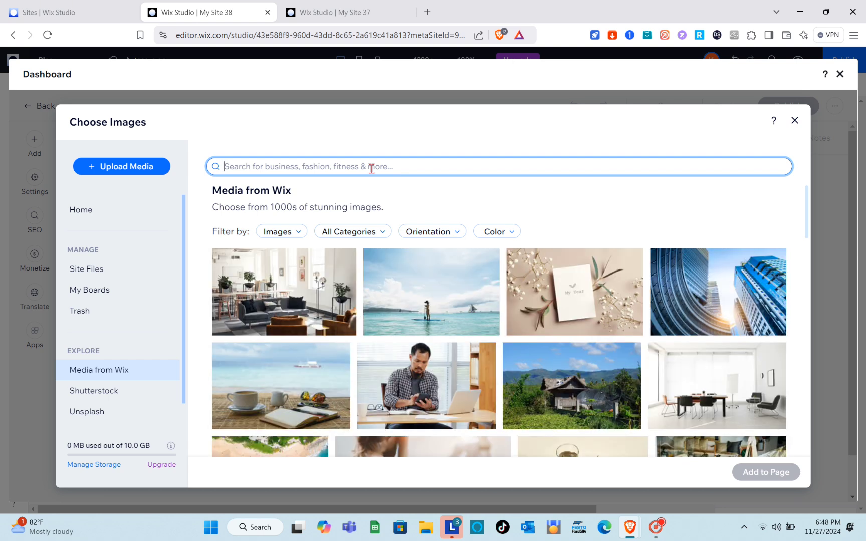
pyautogui.write('make up')
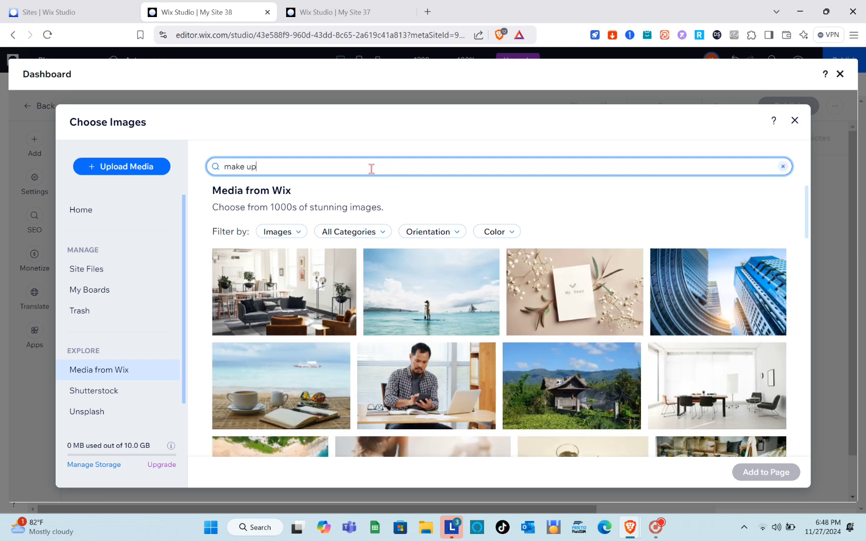
pyautogui.press('Return')
# Step: Choose the orange Beauty Products image from the results and add it to the post
pyautogui.click(509, 345)
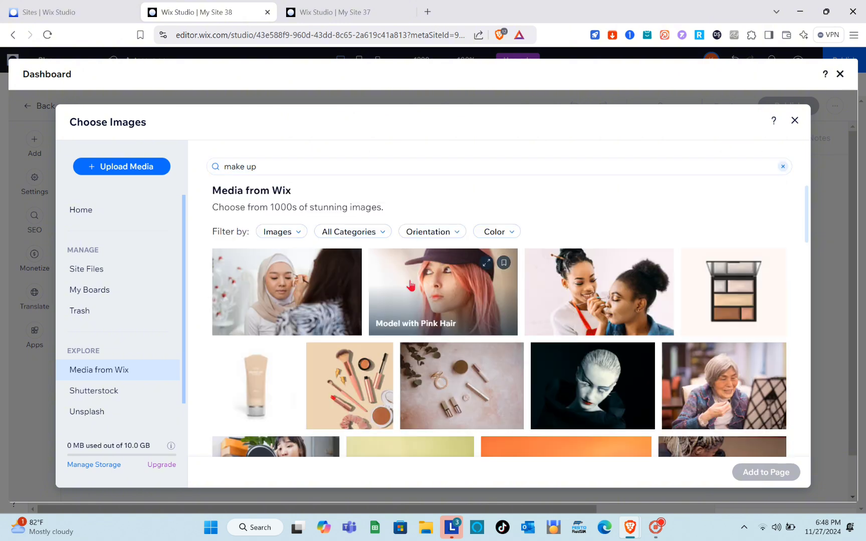
pyautogui.scroll(-3, 410, 284)
pyautogui.scroll(-1, 410, 285)
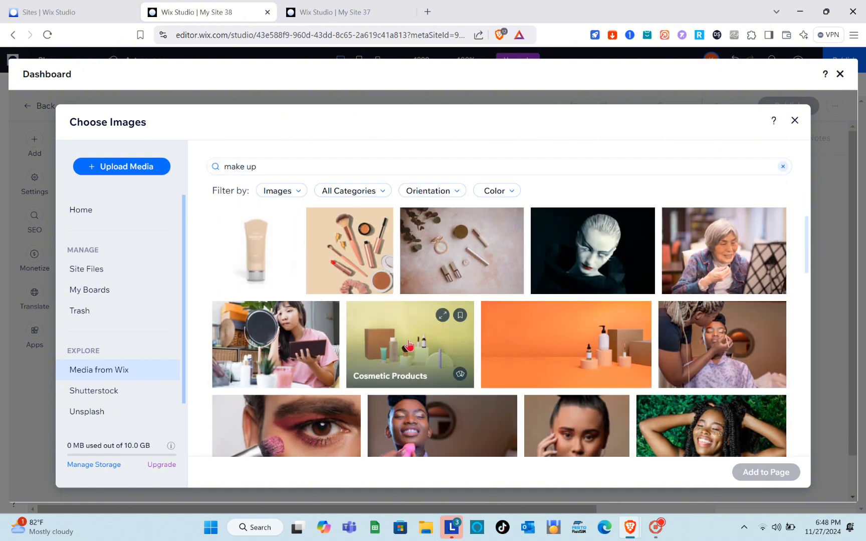
pyautogui.click(567, 331)
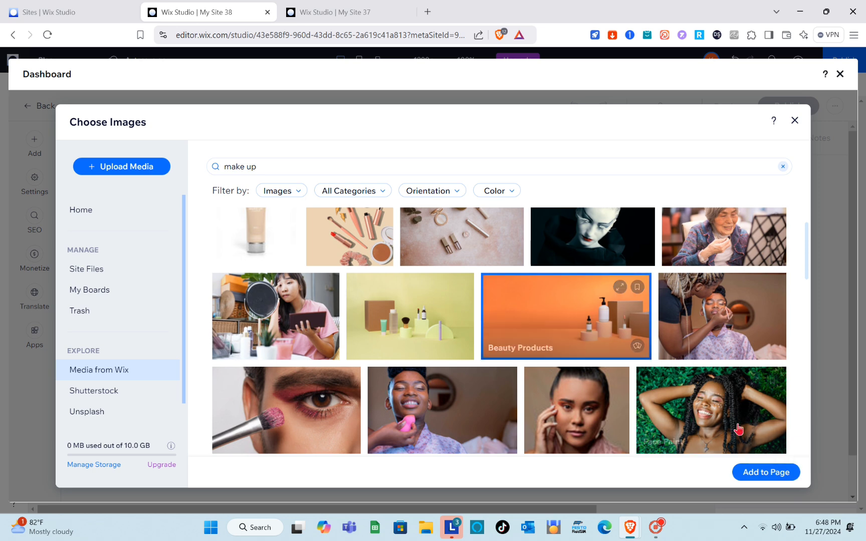
pyautogui.click(761, 478)
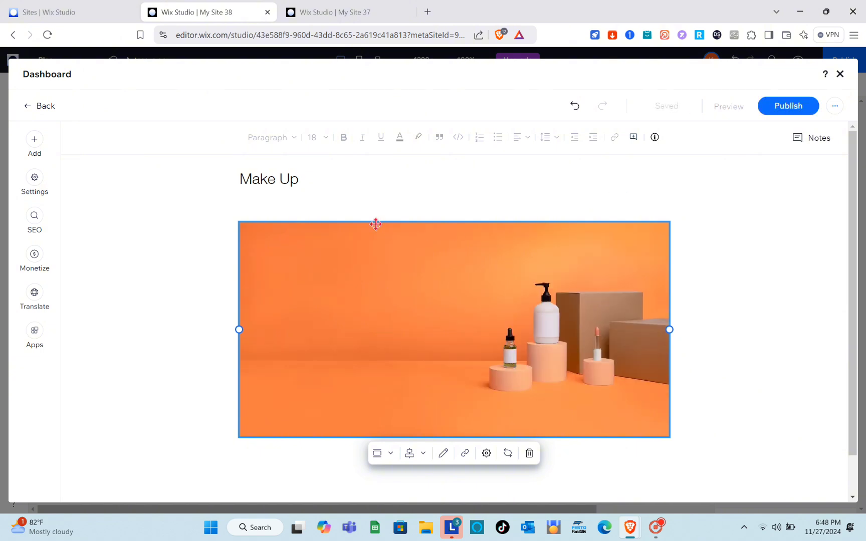
# Step: Paste the article "The Art of Makeup: Enhancing Your Natural Beauty" below the image in the post
pyautogui.scroll(-1, 401, 325)
pyautogui.scroll(1, 401, 325)
pyautogui.click(298, 178)
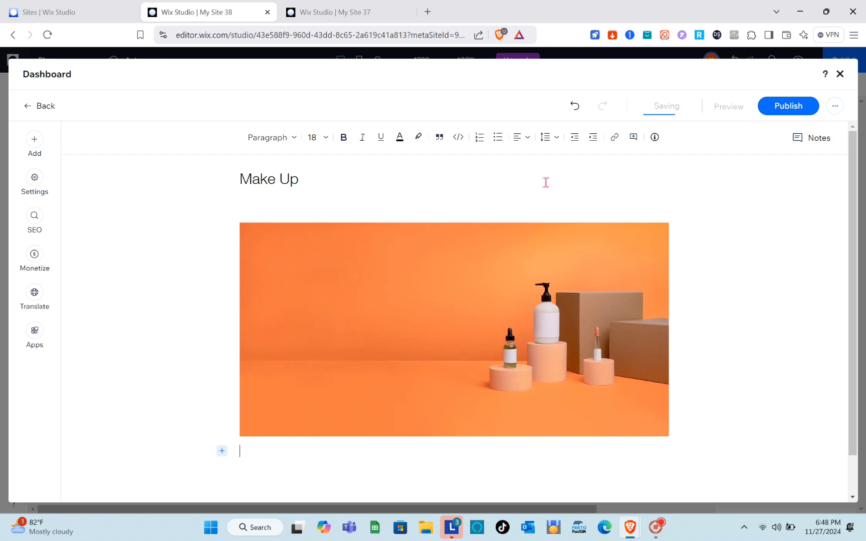
pyautogui.scroll(-1, 456, 378)
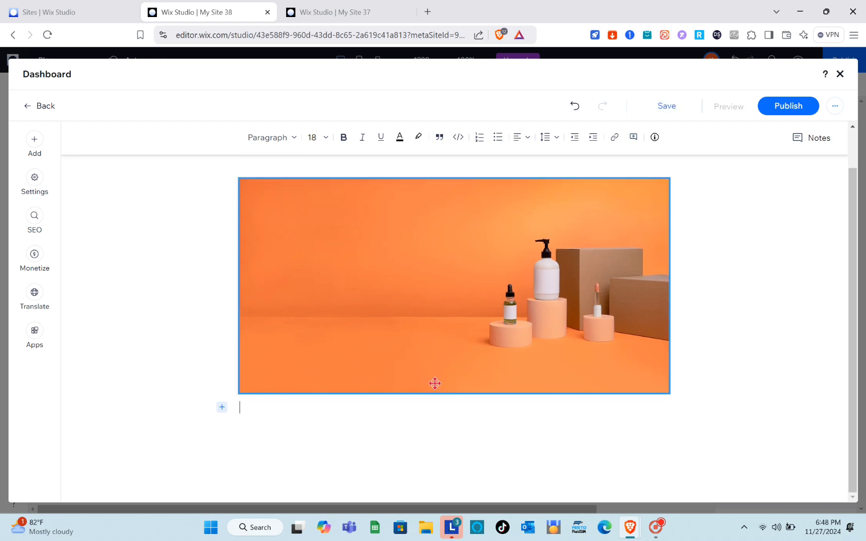
pyautogui.hotkey('ctrl', 'v')
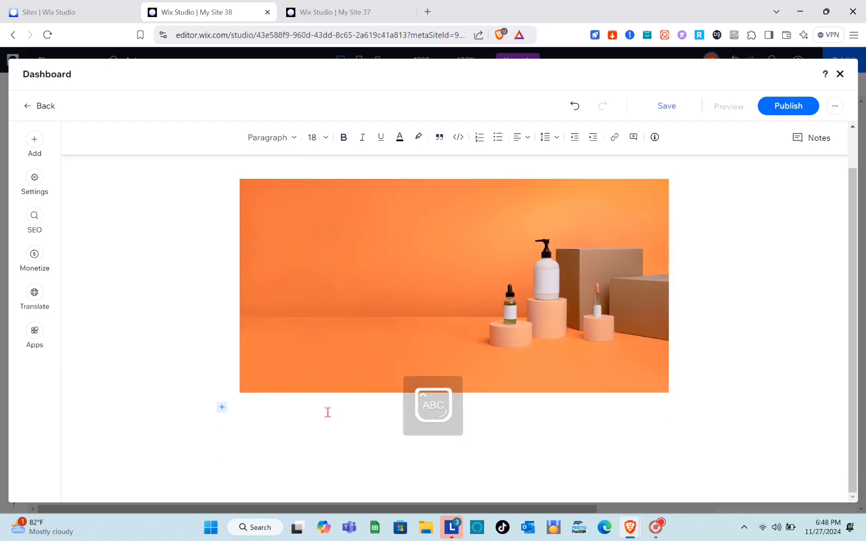
# Step: Publish the Make Up post and dismiss the suggestion to publish the site
pyautogui.scroll(5, 407, 380)
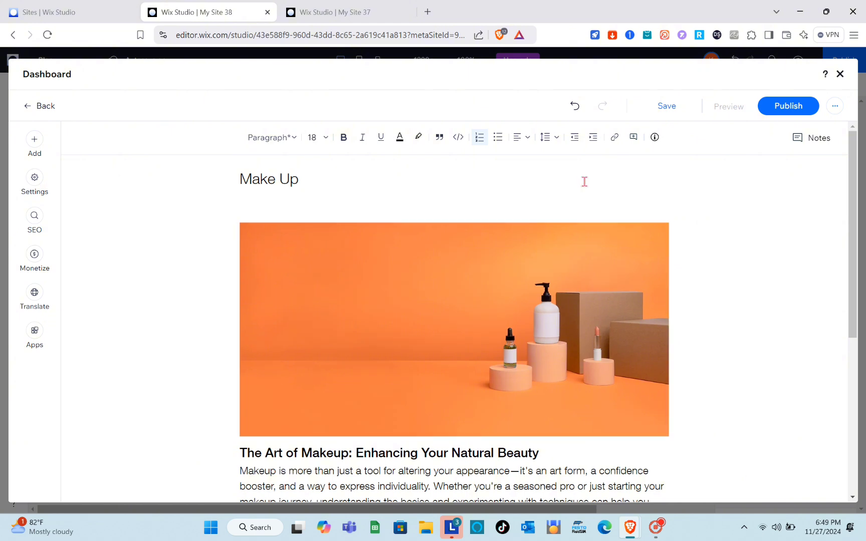
pyautogui.click(800, 114)
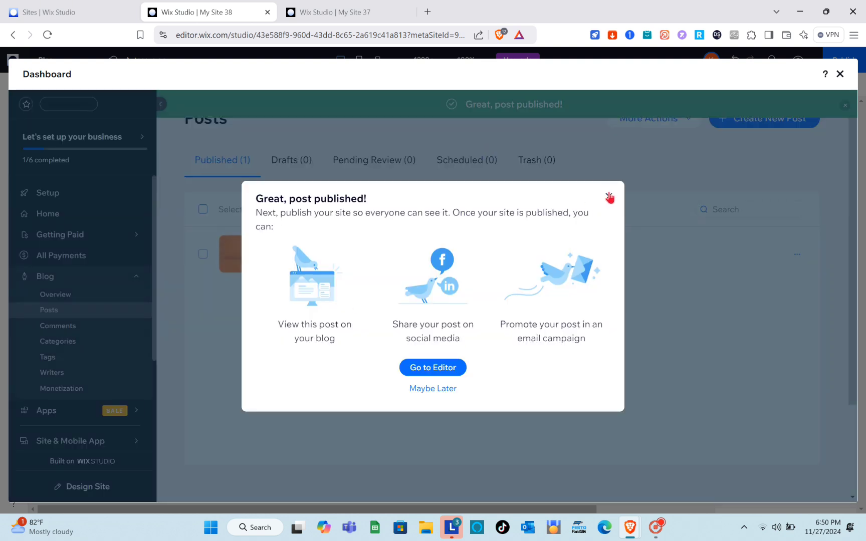
pyautogui.click(610, 197)
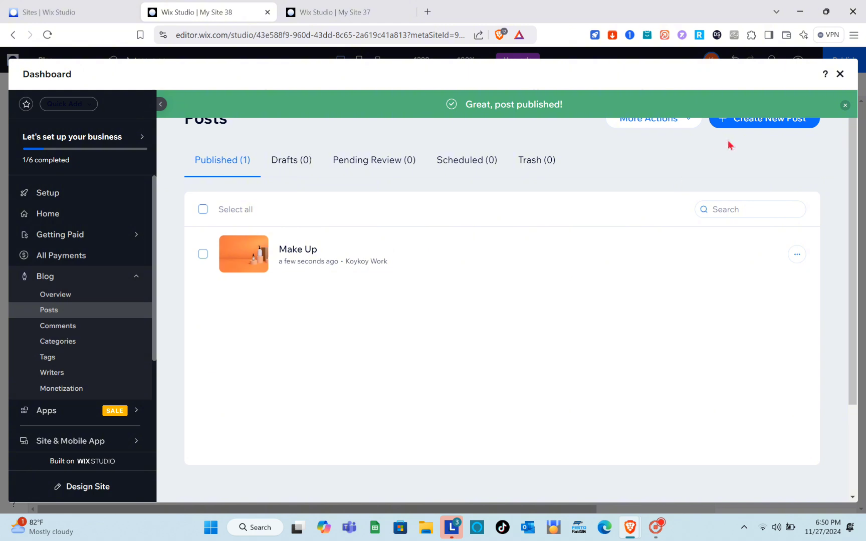
# Step: Create another blog post and title it "Bags"
pyautogui.click(761, 129)
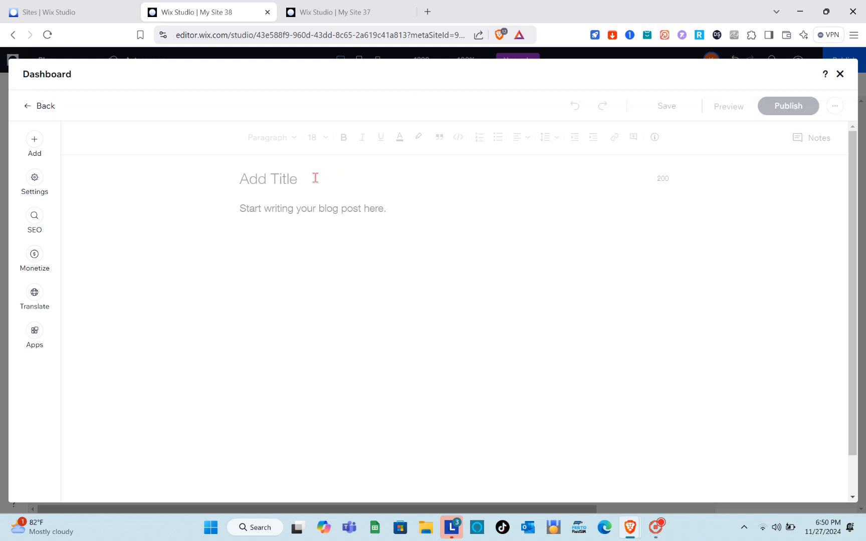
pyautogui.press('capslock')
pyautogui.write('B')
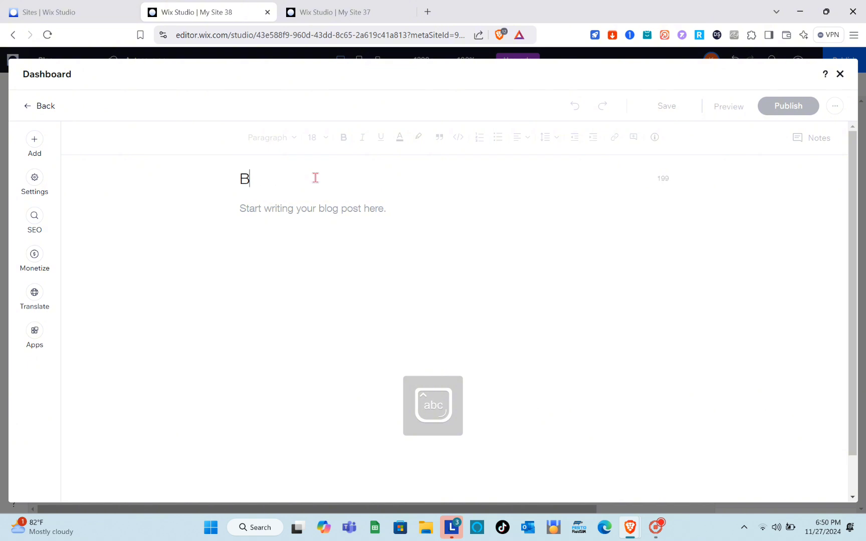
pyautogui.press('capslock')
pyautogui.write('ags')
# Step: Open the image chooser for the Bags post body and switch to the Media from Wix library
pyautogui.click(311, 206)
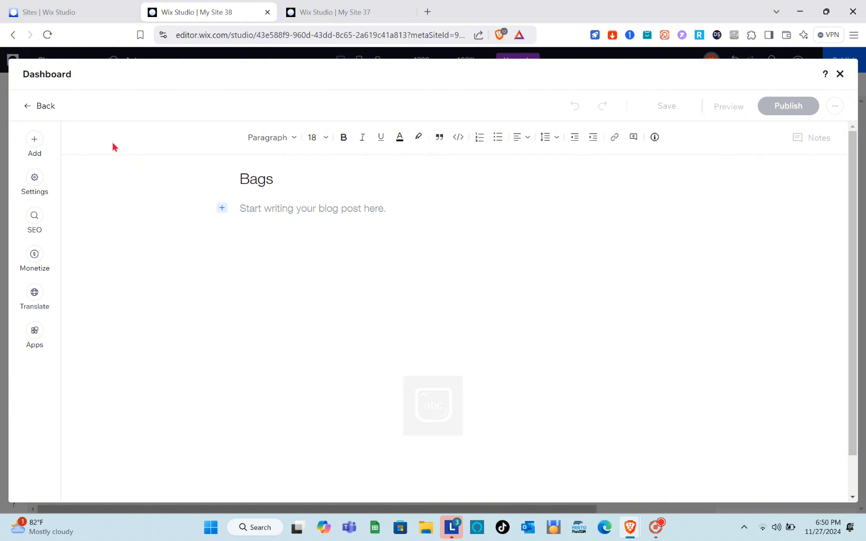
pyautogui.click(33, 145)
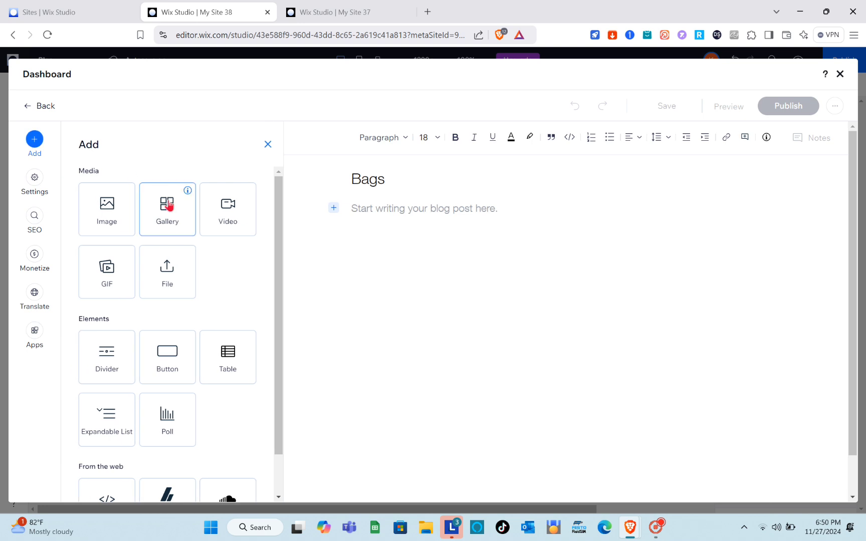
pyautogui.click(120, 222)
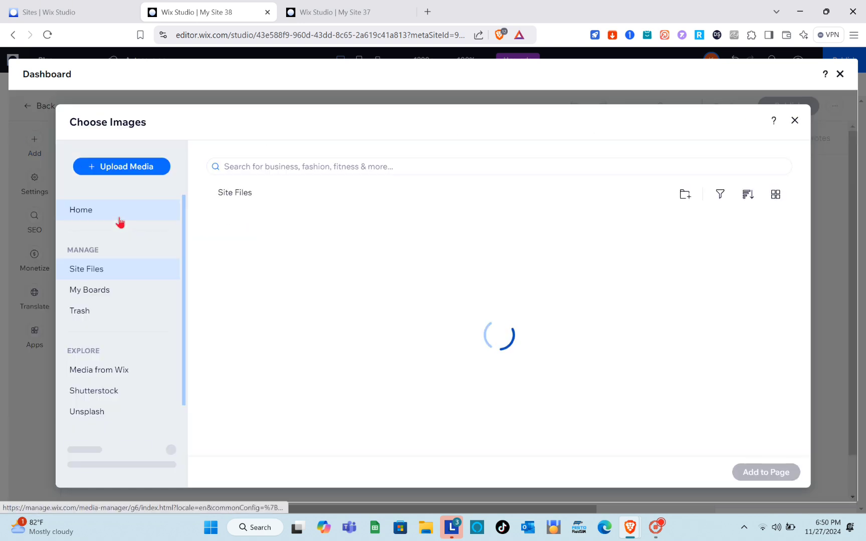
pyautogui.click(329, 167)
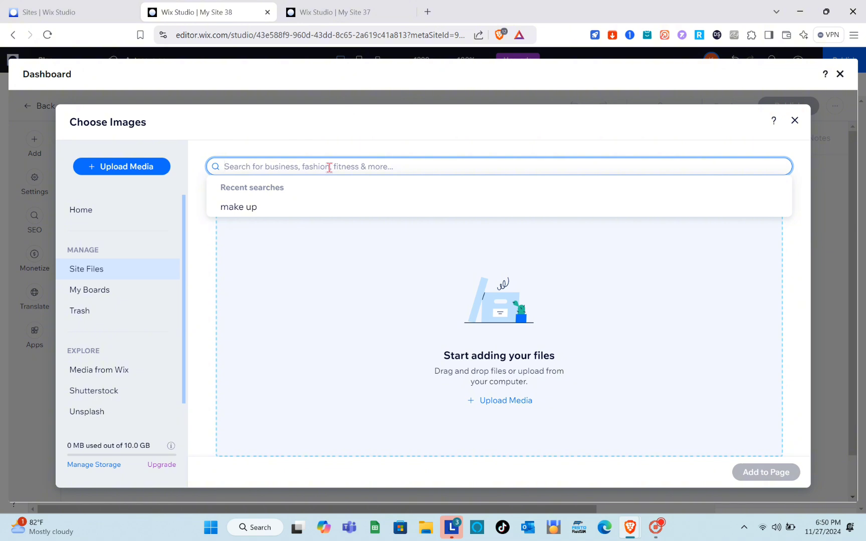
pyautogui.write('ba')
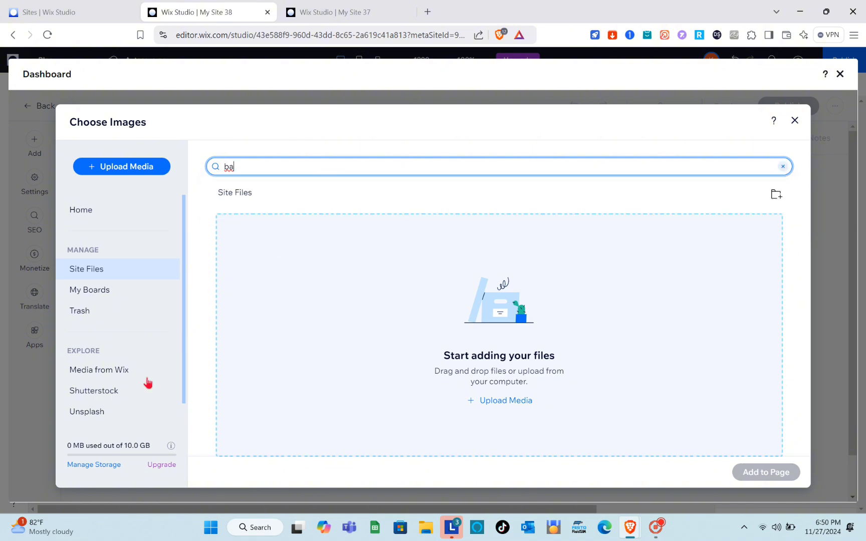
pyautogui.click(120, 379)
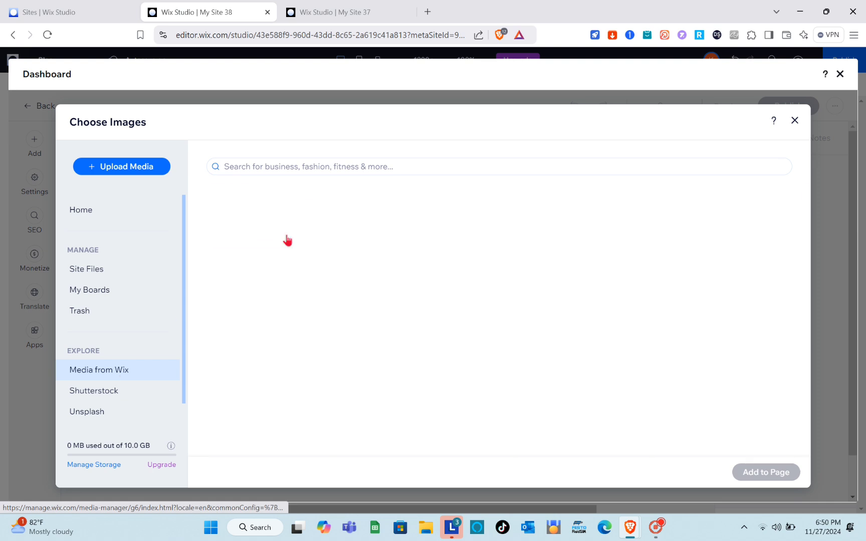
# Step: Search the Media from Wix library for "bags" images
pyautogui.click(369, 171)
pyautogui.write('bag')
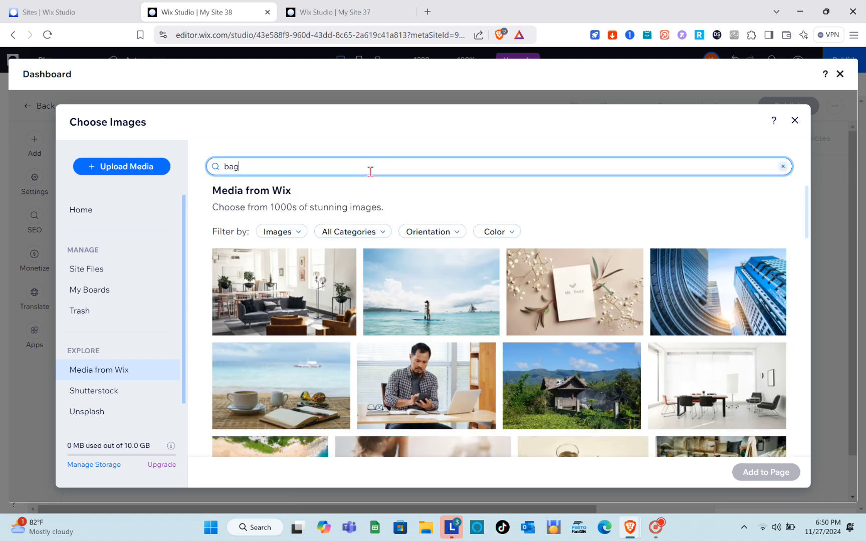
pyautogui.write('s')
pyautogui.press('Return')
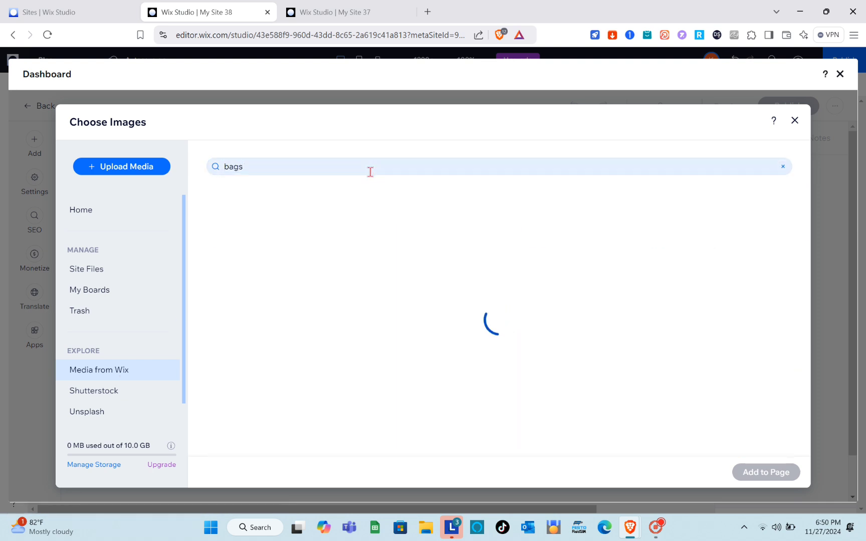
# Step: Insert the image of a green quilted leather bag on an orange background into the Bags post and start a text line below it
pyautogui.scroll(-1, 407, 317)
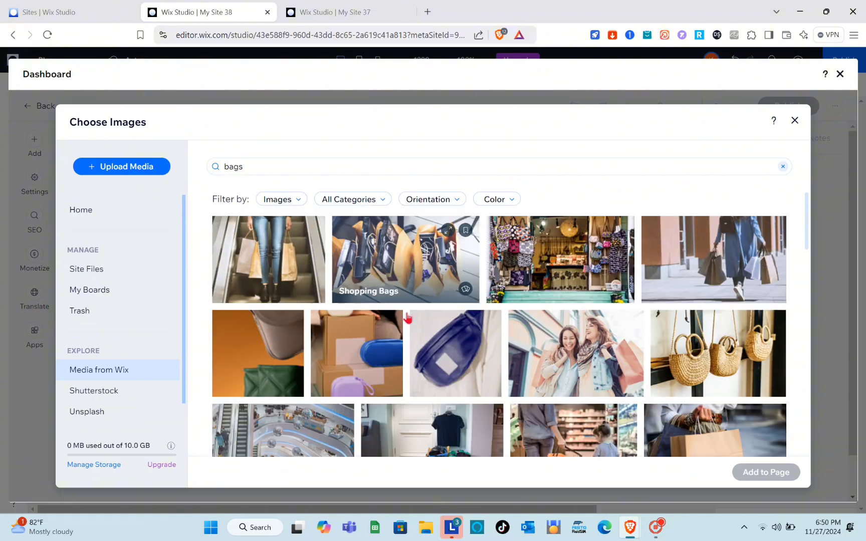
pyautogui.scroll(-2, 408, 321)
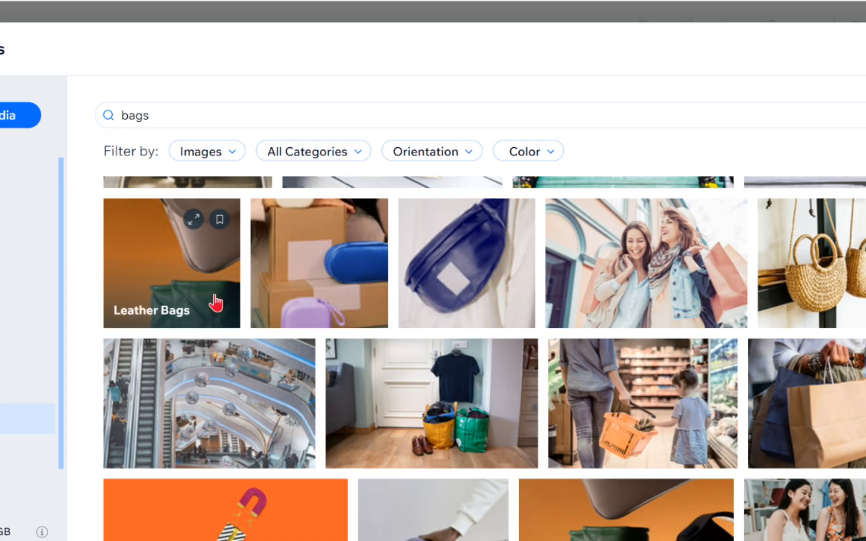
pyautogui.click(216, 302)
pyautogui.scroll(-3, 330, 421)
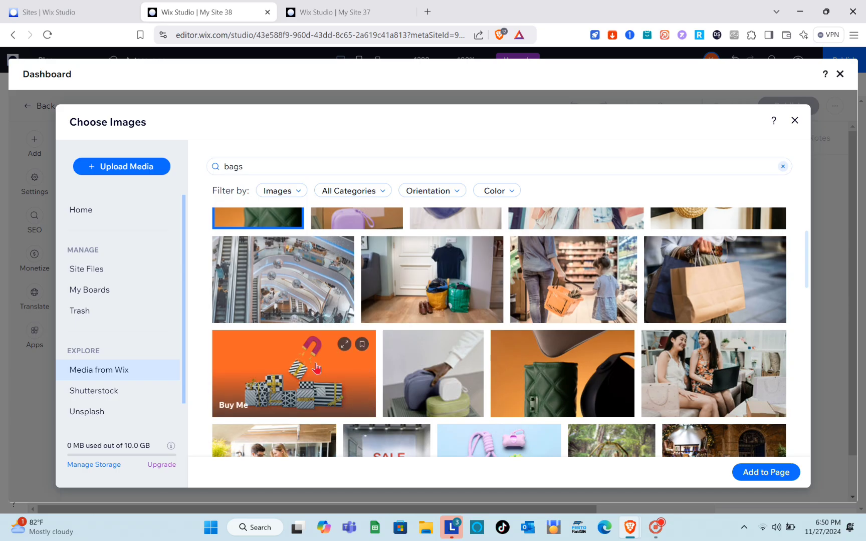
pyautogui.scroll(-2, 602, 307)
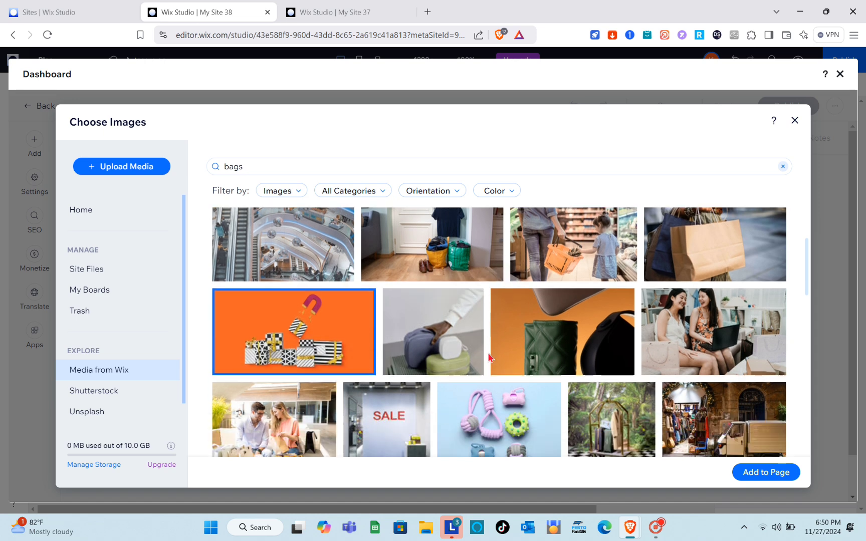
pyautogui.click(602, 307)
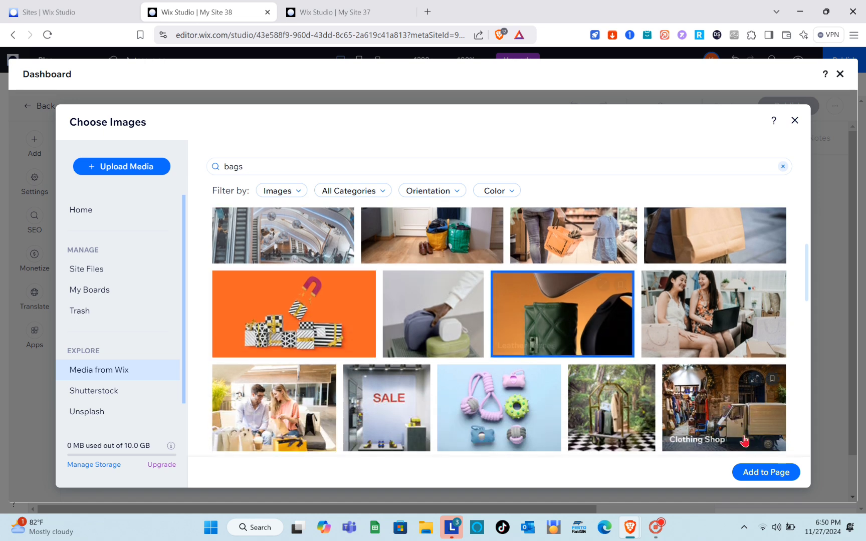
pyautogui.click(761, 481)
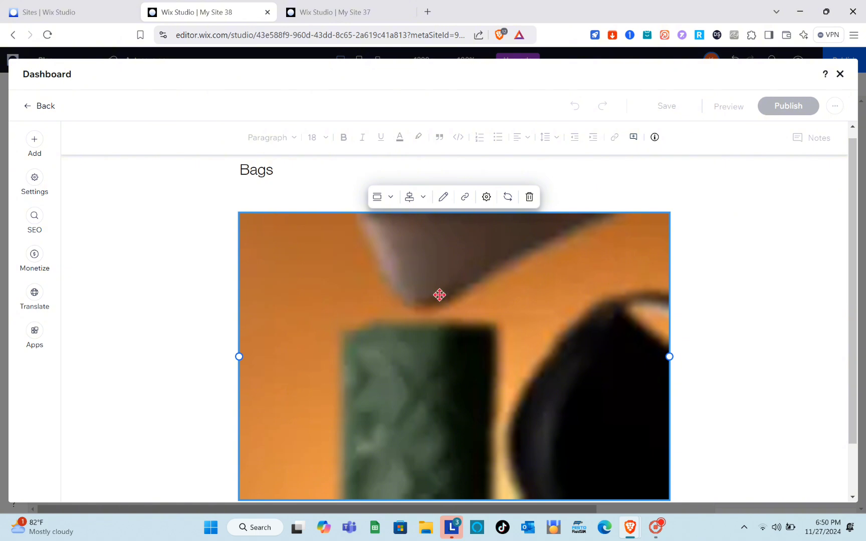
pyautogui.scroll(-1, 439, 294)
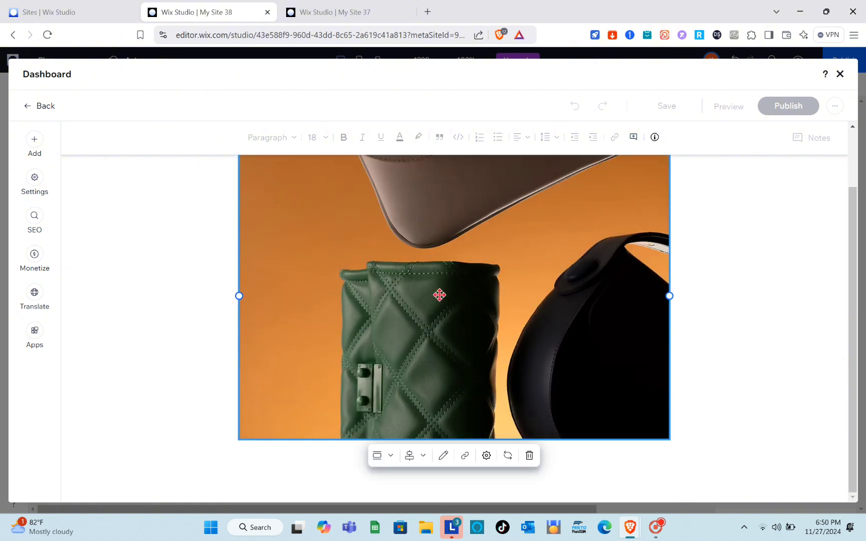
pyautogui.click(326, 450)
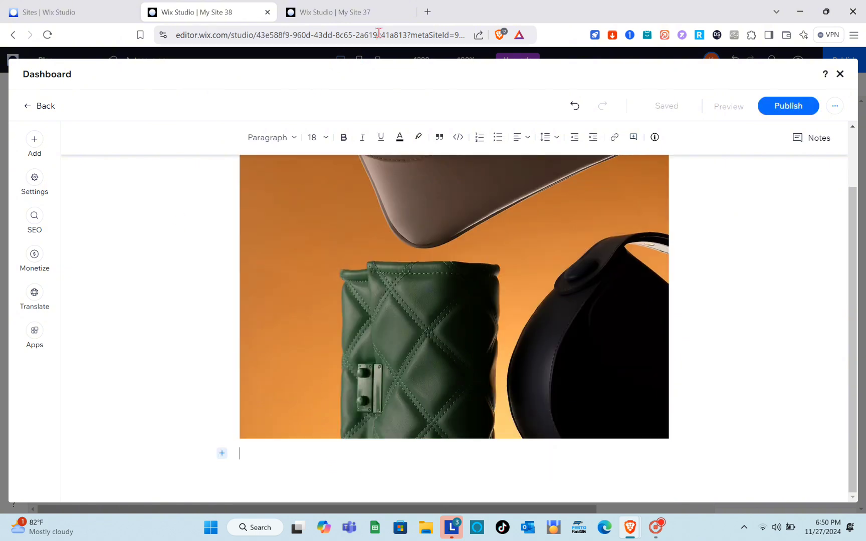
# Step: Open ChatGPT in a new browser tab
pyautogui.click(428, 12)
pyautogui.write('c')
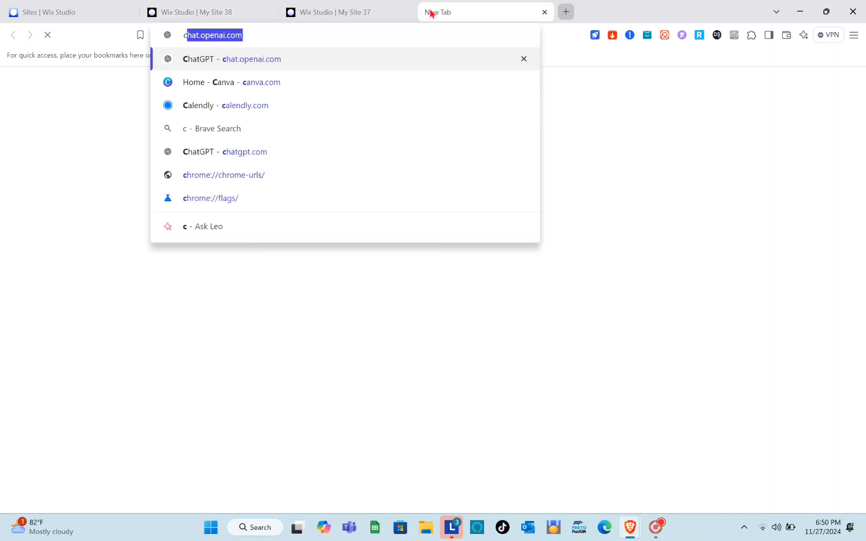
pyautogui.write('ha')
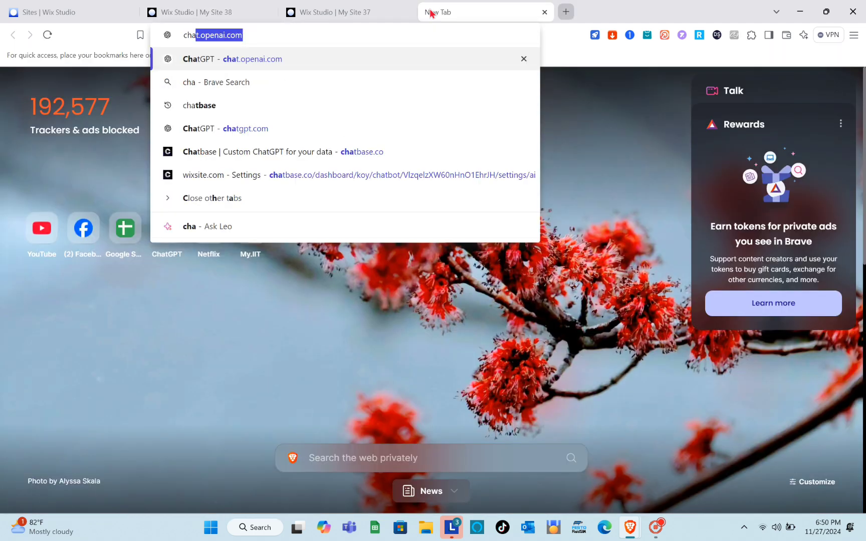
pyautogui.press('Return')
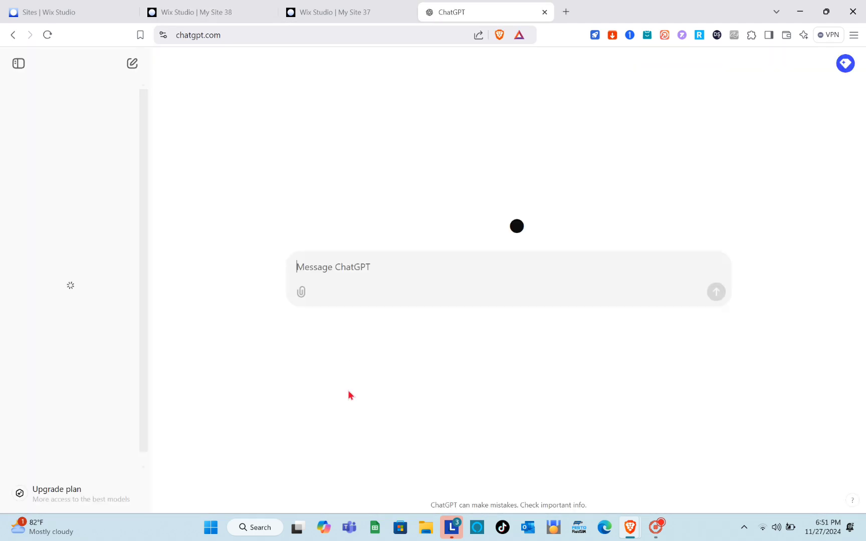
# Step: Ask ChatGPT "guve me a blog post for my bag"
pyautogui.write('guve me a ')
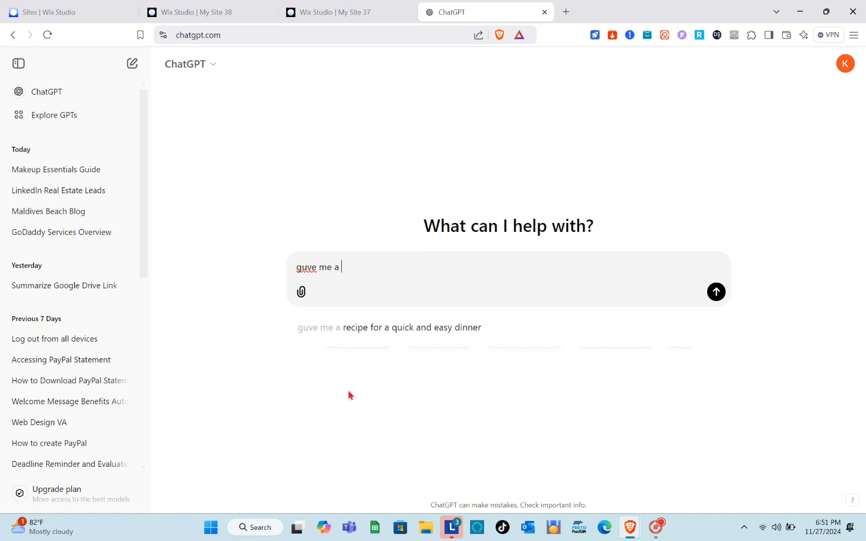
pyautogui.write('blog pos')
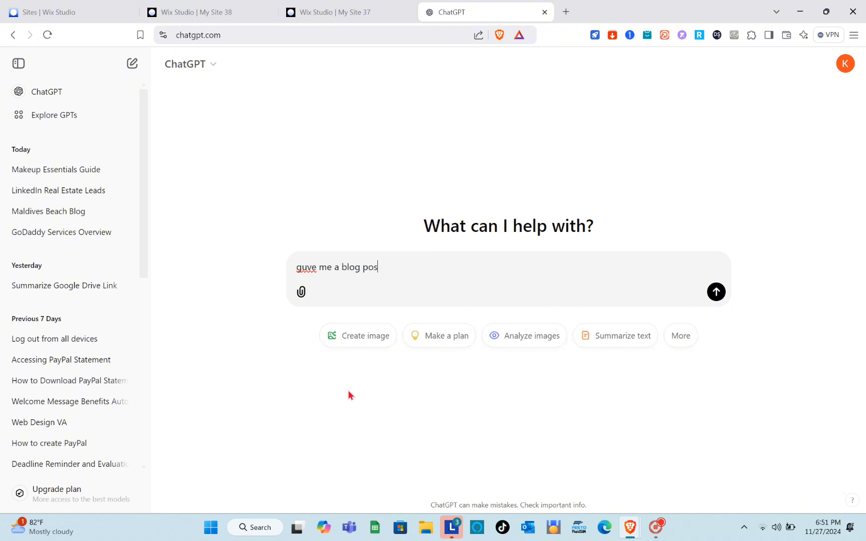
pyautogui.write('t for my bag')
pyautogui.press('Return')
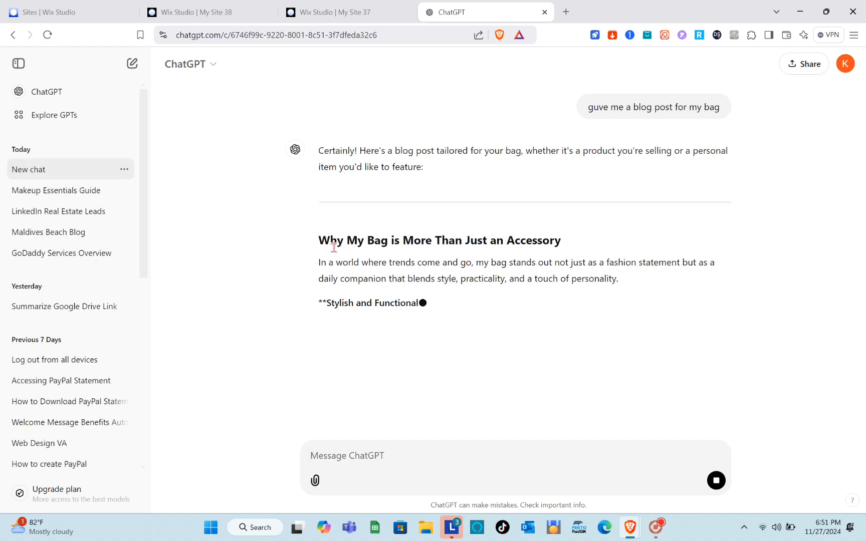
# Step: Copy the generated text from the heading "Why My Bag is More Than Just an Accessory" through the "Quality That Lasts" paragraph
pyautogui.moveTo(334, 248); pyautogui.dragTo(759, 315)
pyautogui.click(759, 314)
pyautogui.scroll(-1, 760, 314)
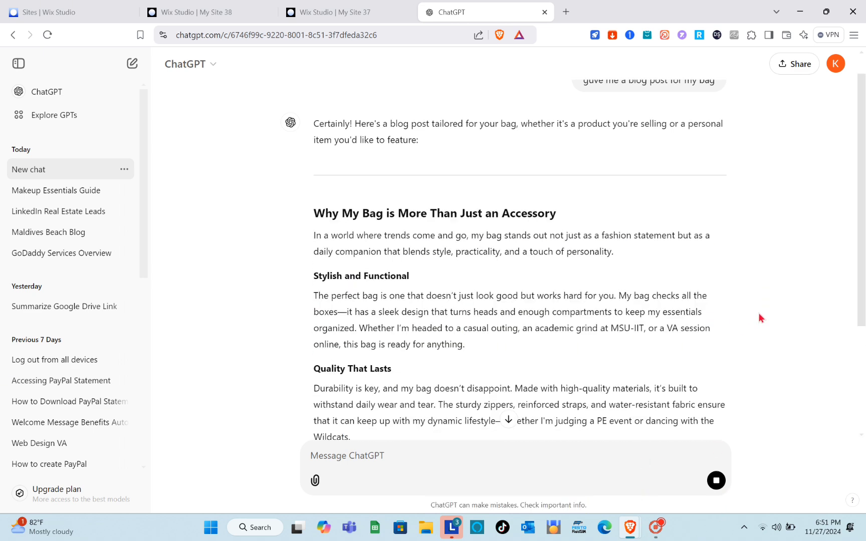
pyautogui.scroll(-1, 759, 317)
pyautogui.moveTo(314, 154); pyautogui.dragTo(440, 377)
pyautogui.hotkey('ctrl', 'c')
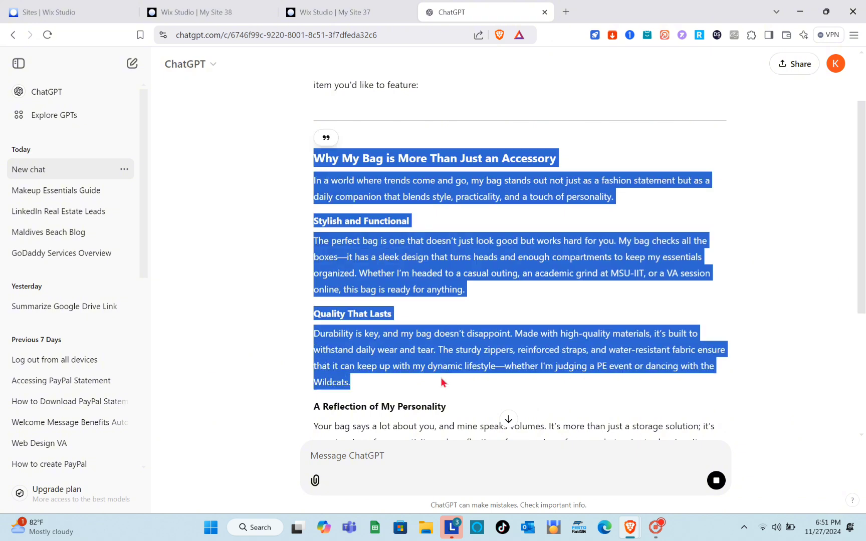
pyautogui.click(394, 282)
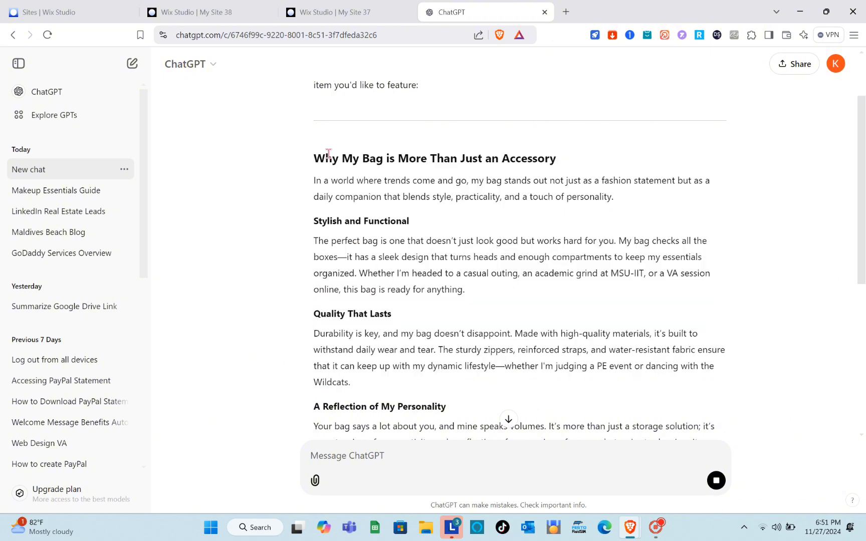
# Step: Close the ChatGPT tab and paste the copied text below the image in the Bags post
pyautogui.click(544, 12)
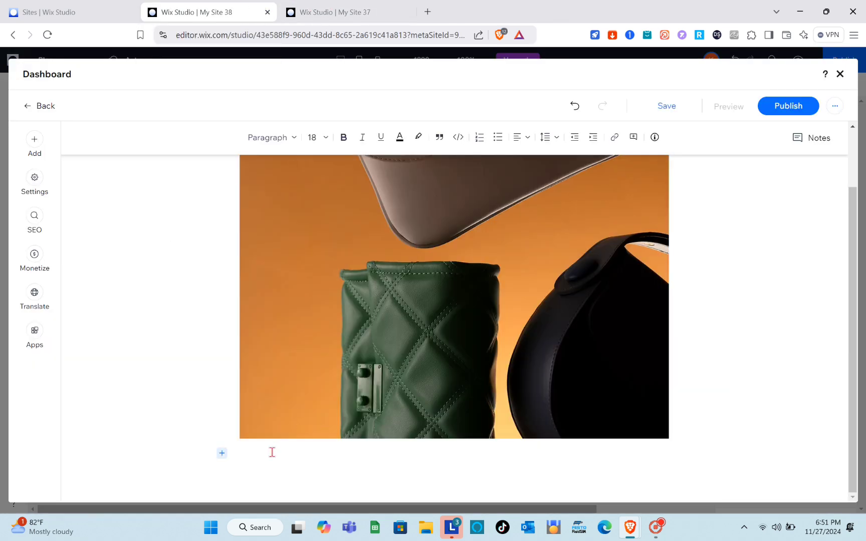
pyautogui.hotkey('ctrl', 'v')
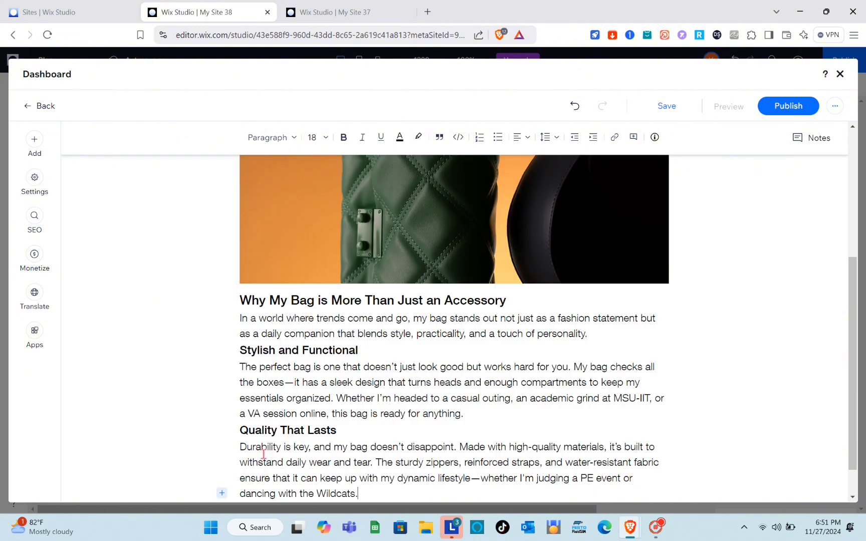
pyautogui.scroll(-1, 356, 389)
pyautogui.scroll(5, 356, 390)
pyautogui.scroll(-5, 356, 390)
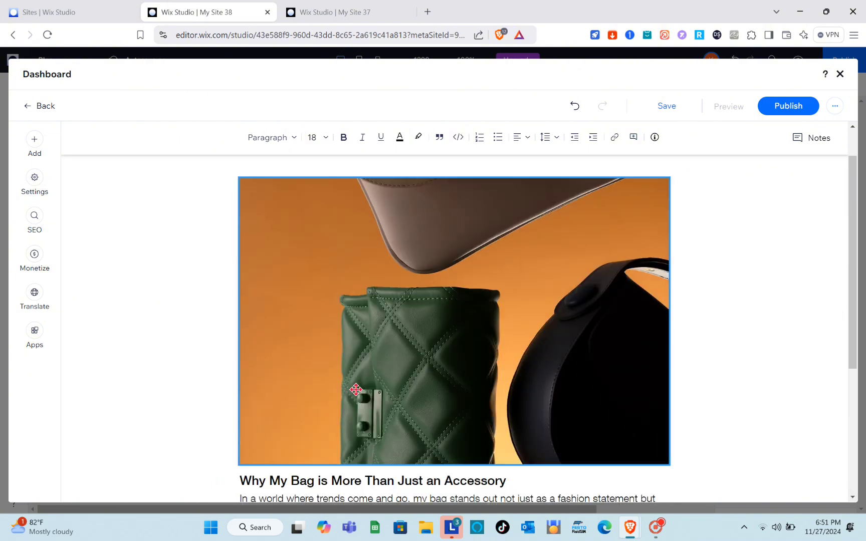
pyautogui.scroll(5, 356, 390)
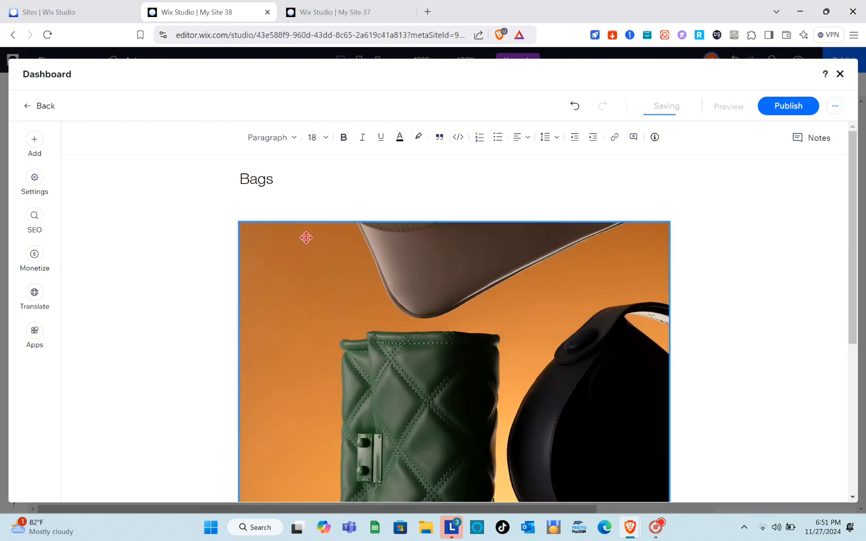
# Step: Review the Bags post's title, its "Stylish and Functional" heading and the body text
pyautogui.doubleClick(261, 178)
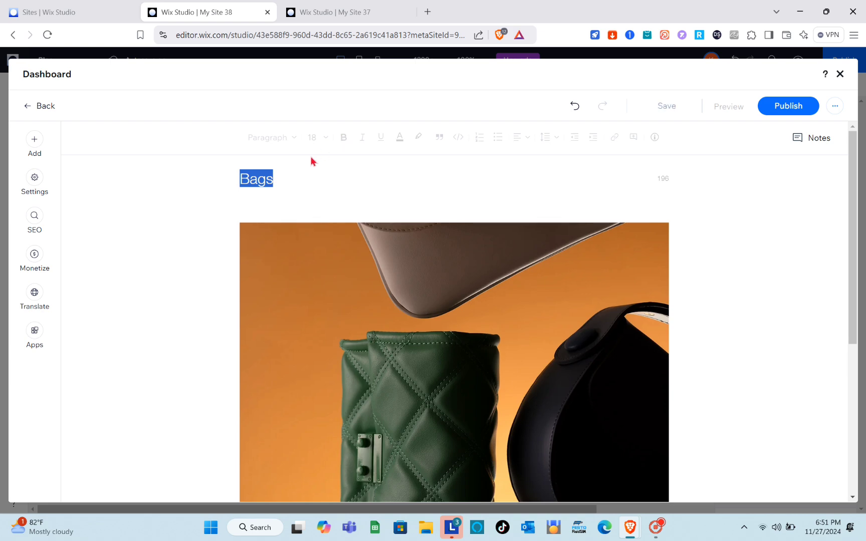
pyautogui.click(277, 173)
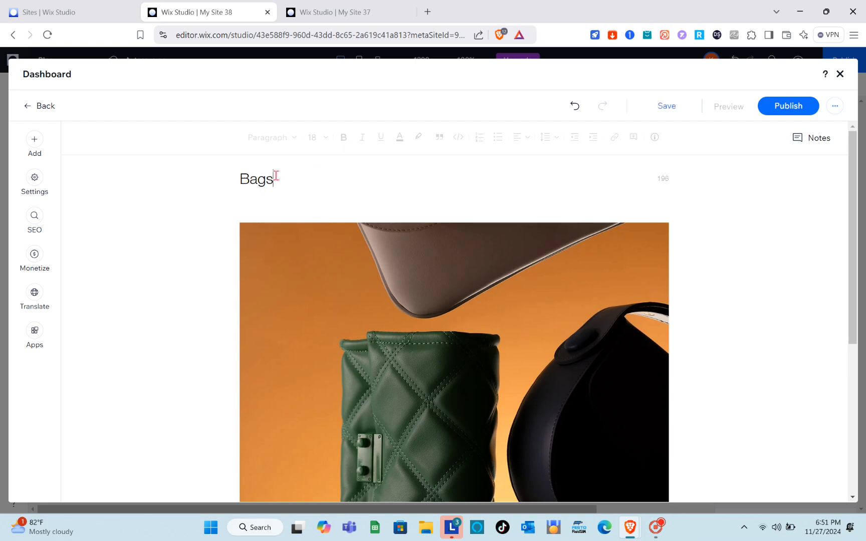
pyautogui.doubleClick(276, 176)
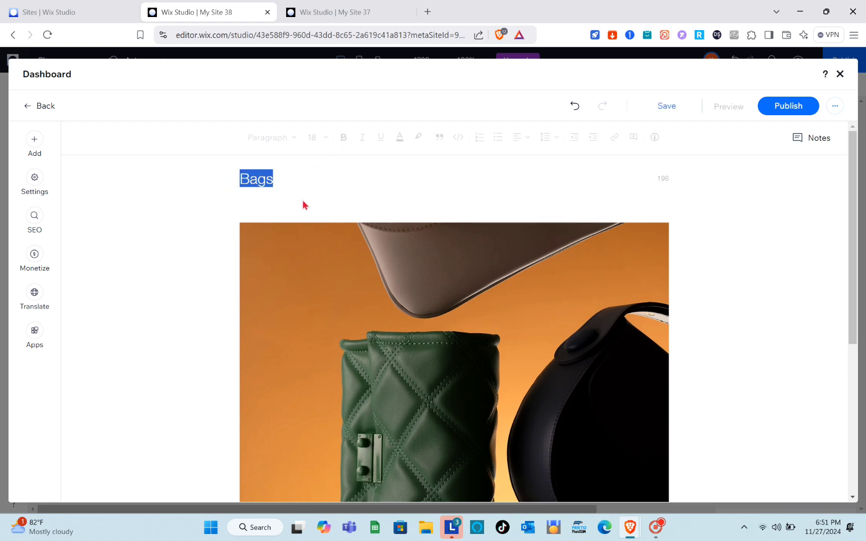
pyautogui.scroll(-3, 329, 225)
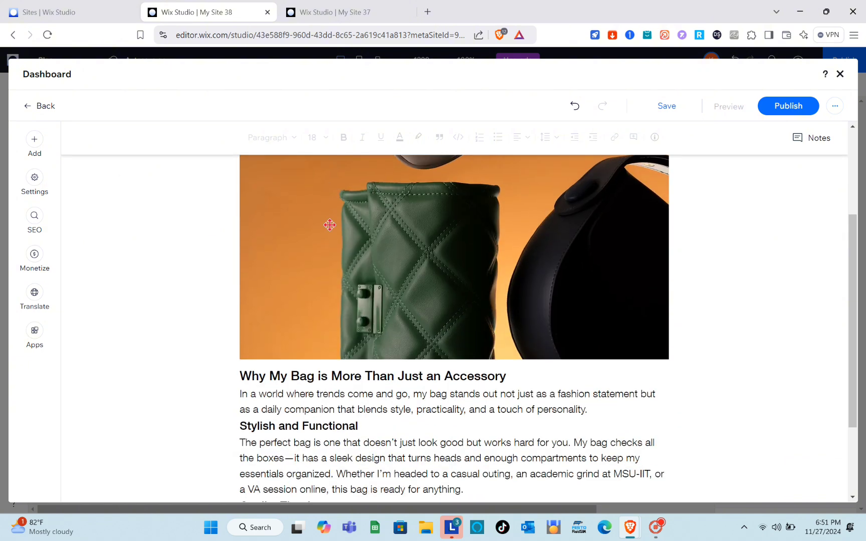
pyautogui.tripleClick(335, 427)
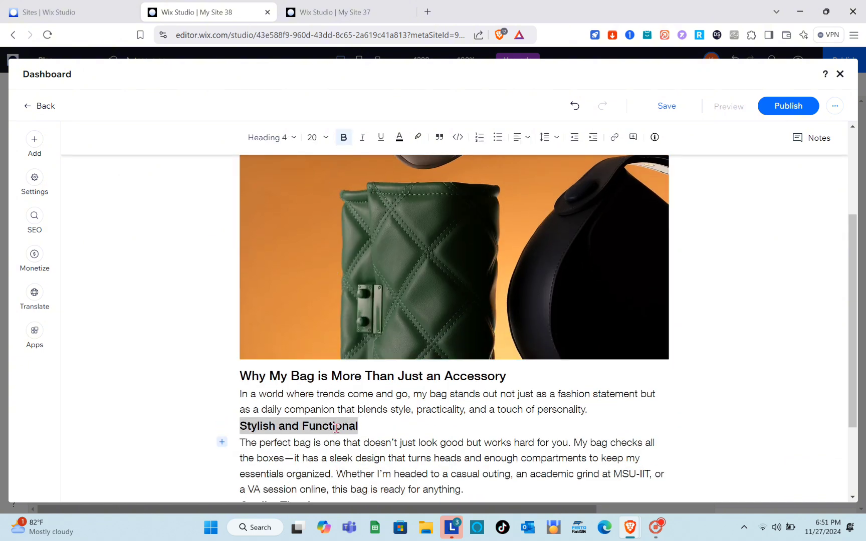
pyautogui.click(325, 395)
pyautogui.scroll(5, 326, 394)
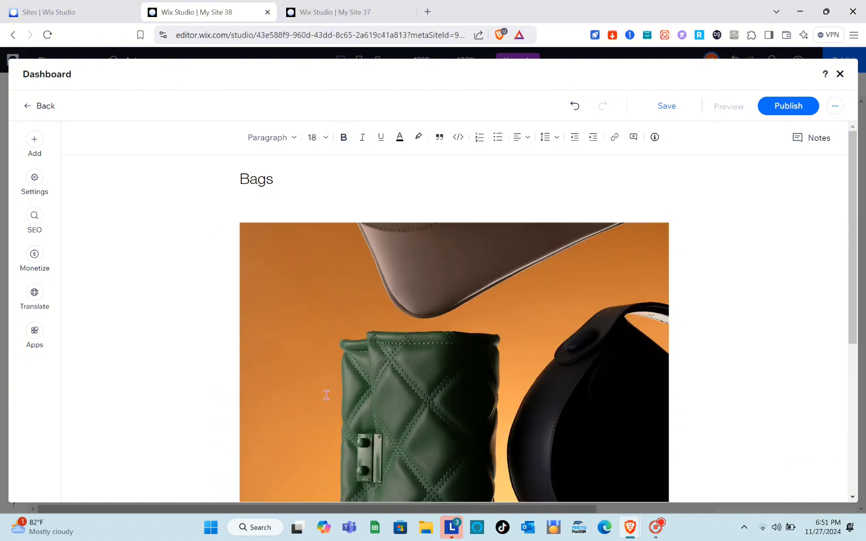
pyautogui.click(283, 184)
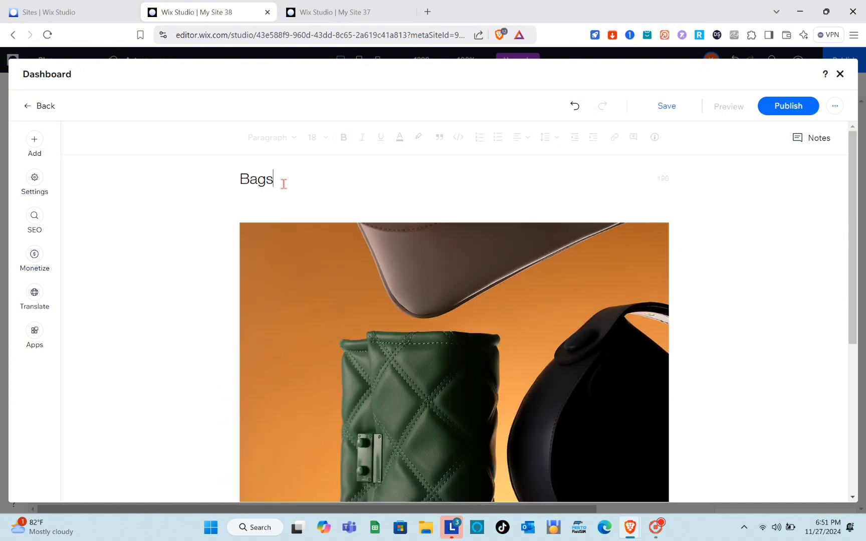
pyautogui.click(306, 220)
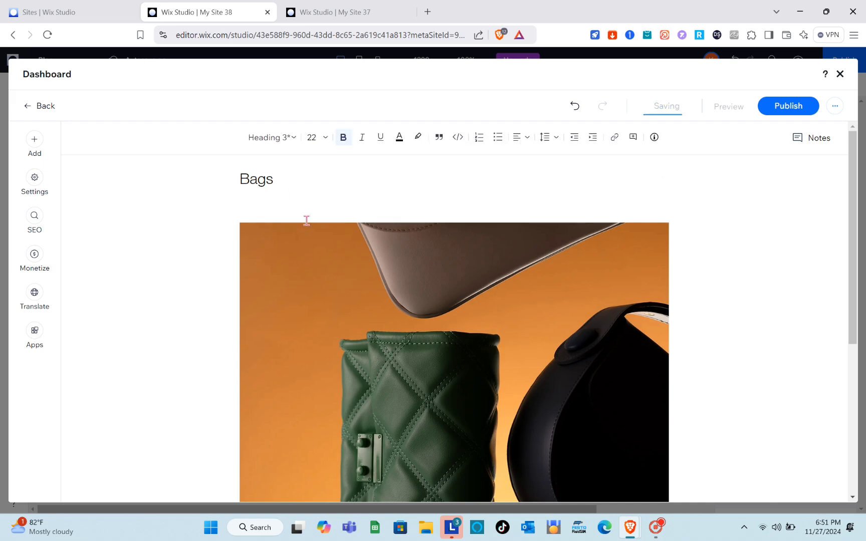
# Step: Publish the Bags post, dismiss the suggestion to publish the site, and return from the dashboard to the site editor
pyautogui.click(784, 108)
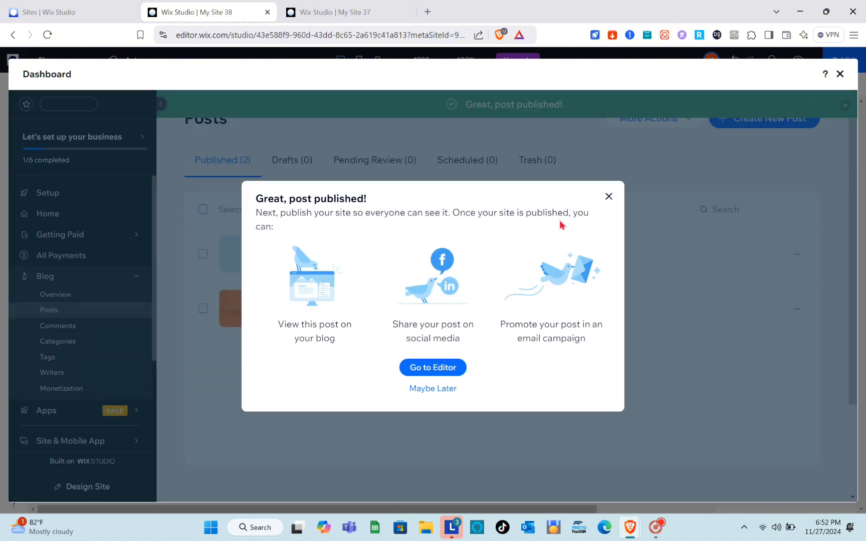
pyautogui.click(608, 197)
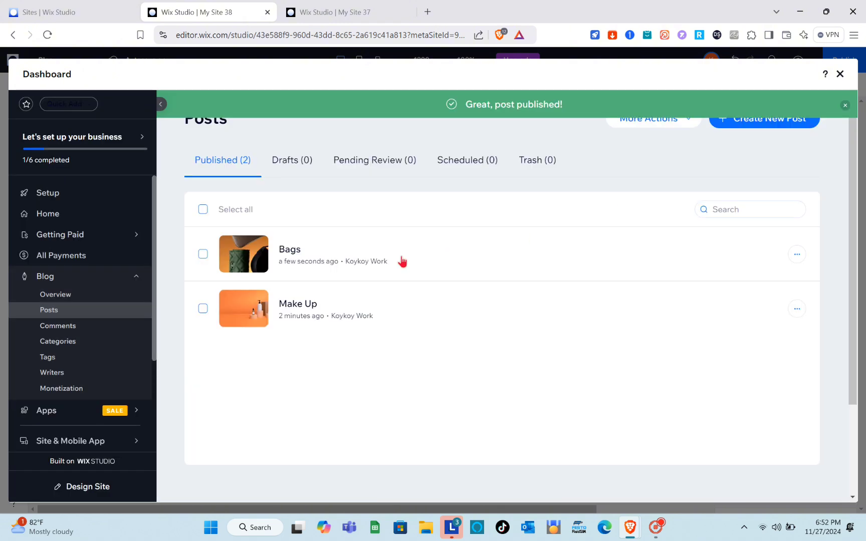
pyautogui.click(840, 74)
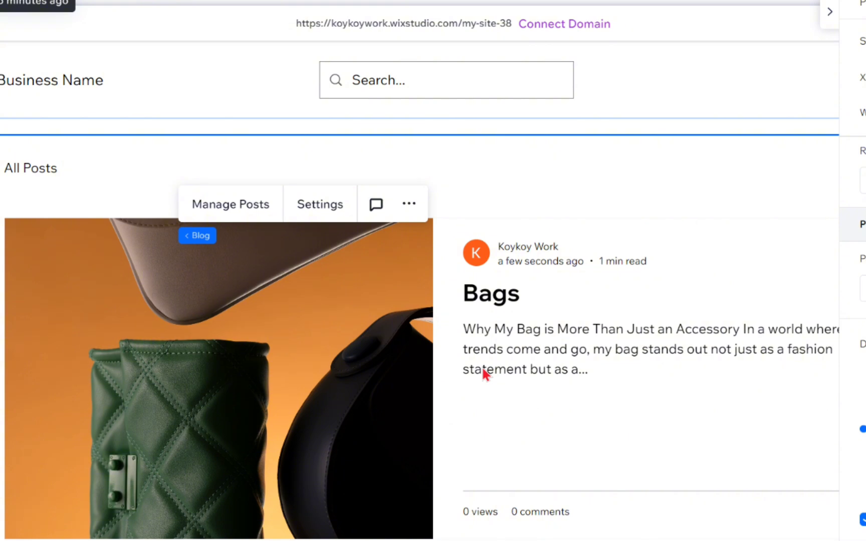
# Step: Collapse the inspector and examine how the Bags and Make Up posts are displayed on the Blog page
pyautogui.scroll(-3, 484, 373)
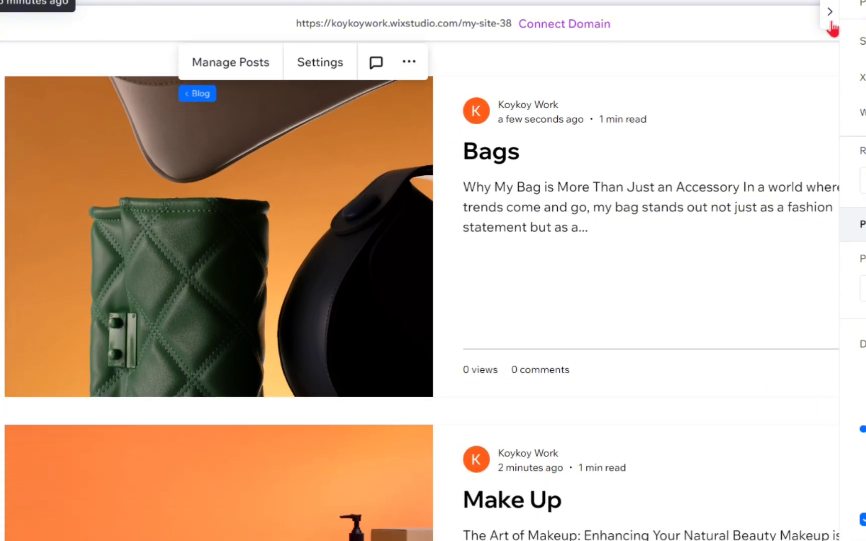
pyautogui.click(831, 20)
pyautogui.scroll(-3, 460, 383)
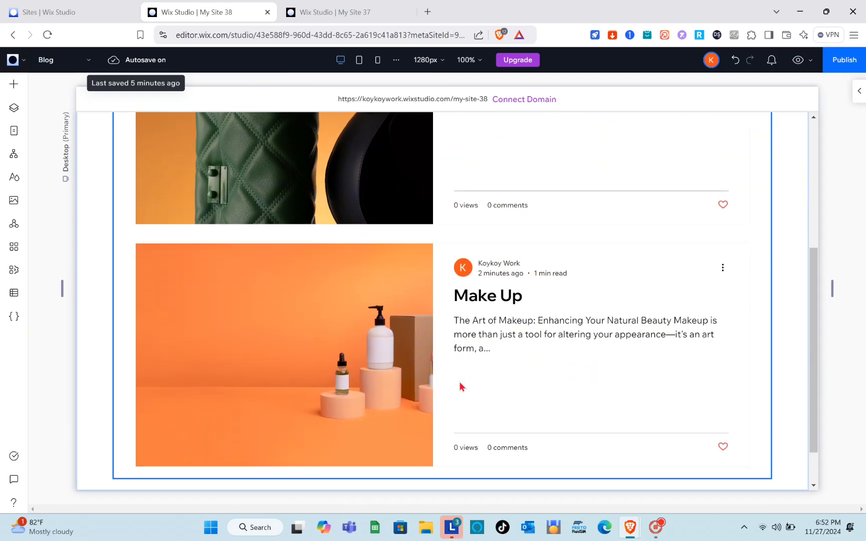
pyautogui.scroll(5, 460, 386)
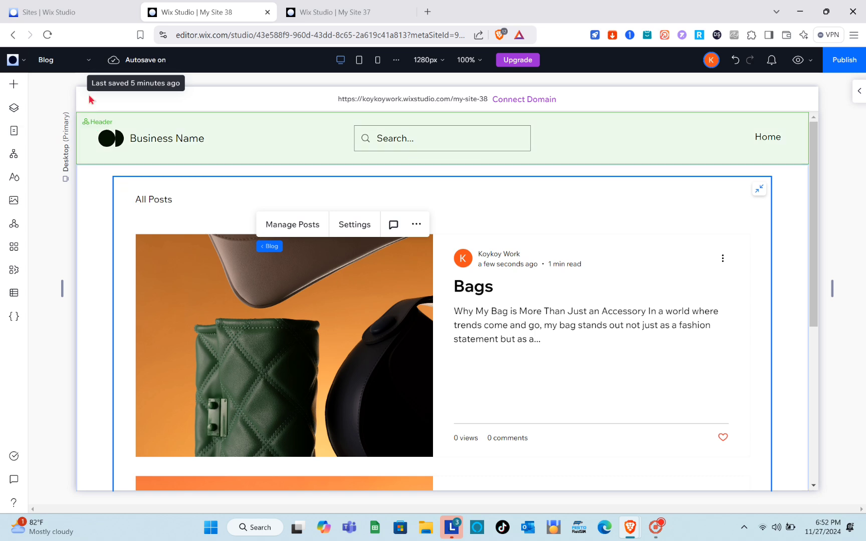
# Step: Switch the editor to the Home page and preview the site from there
pyautogui.click(88, 60)
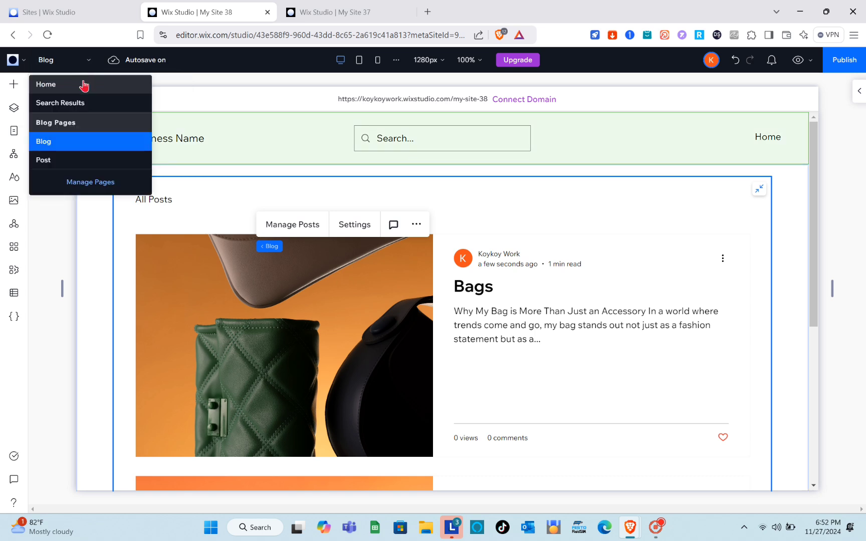
pyautogui.click(83, 83)
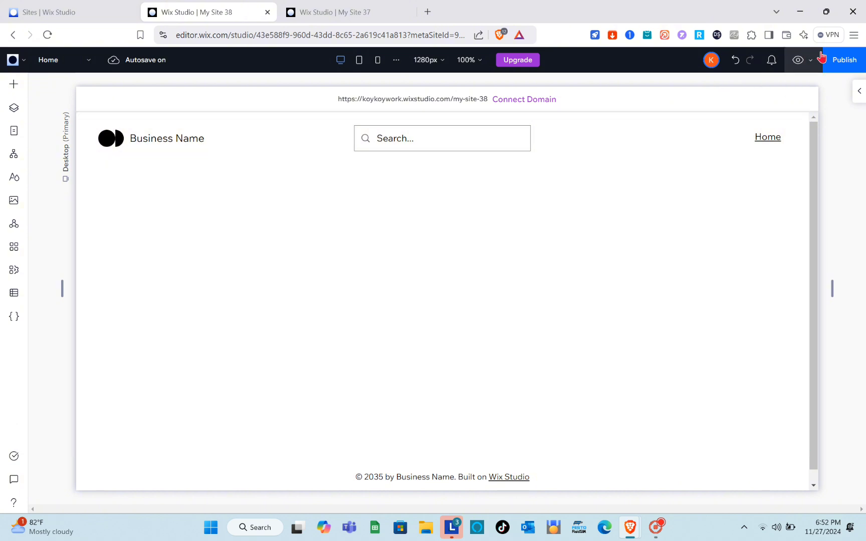
pyautogui.click(805, 60)
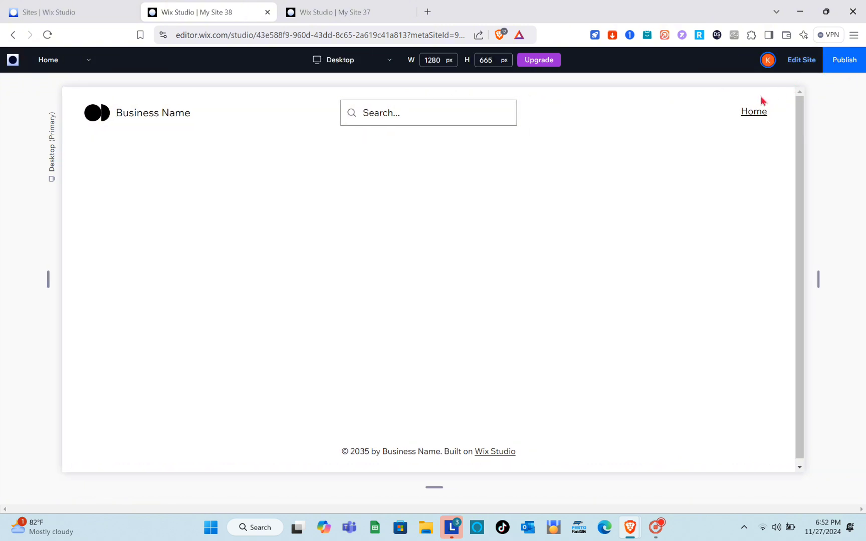
# Step: Switch the preview to the Blog page and check how the Bags and Make Up posts are listed
pyautogui.click(90, 62)
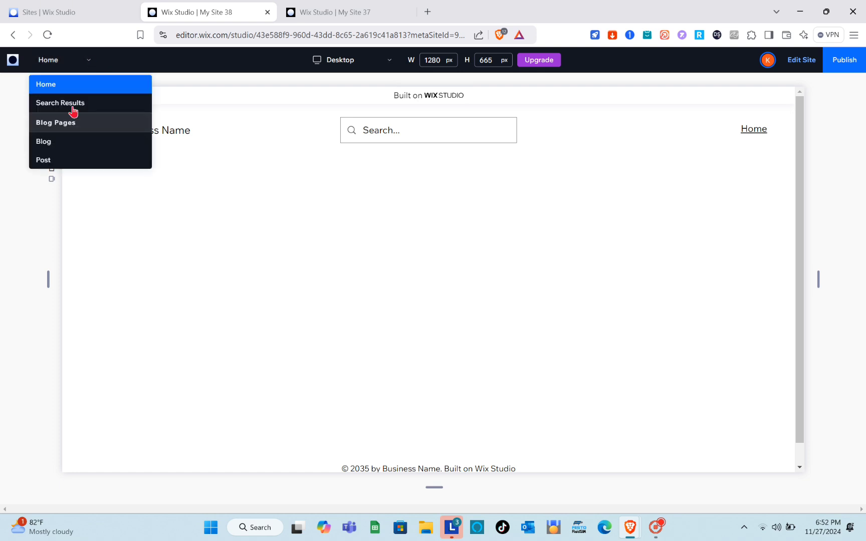
pyautogui.click(65, 143)
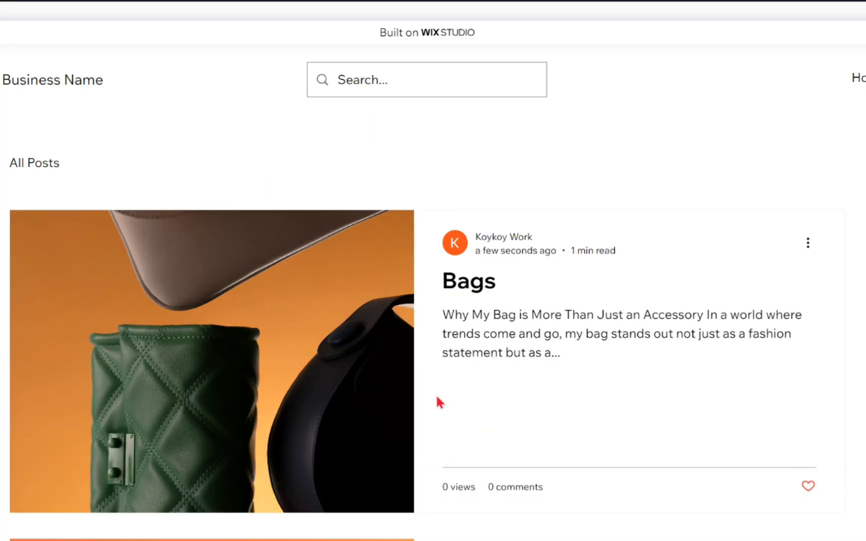
pyautogui.scroll(-3, 434, 362)
pyautogui.scroll(-1, 435, 394)
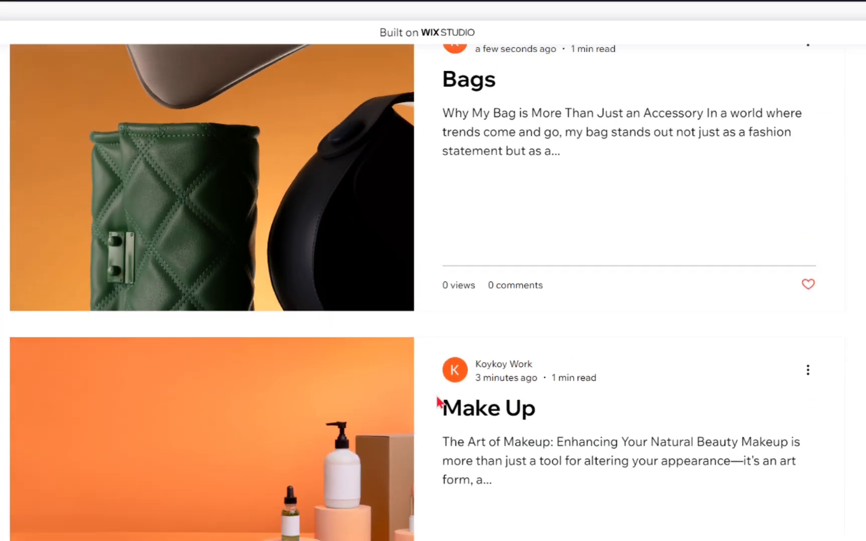
pyautogui.scroll(1, 438, 402)
pyautogui.scroll(-5, 443, 406)
pyautogui.scroll(7, 439, 400)
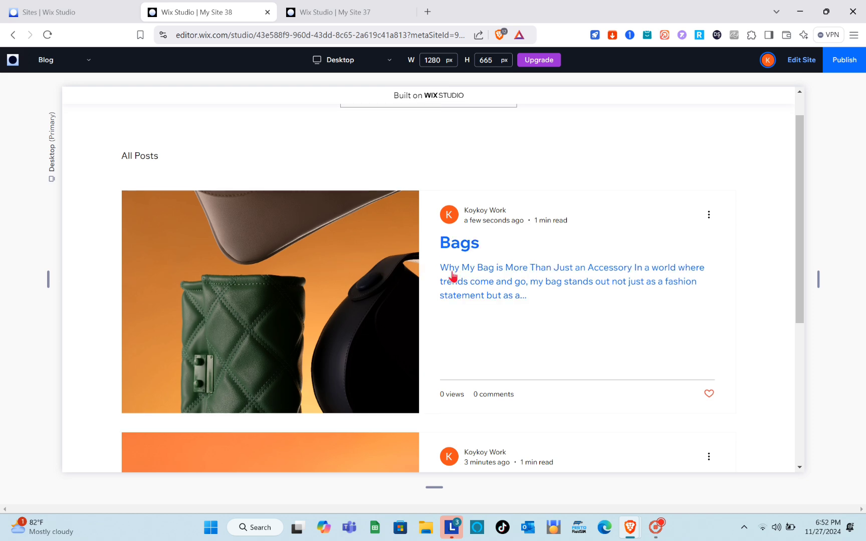
# Step: Open the Bags post in the preview and review its image, text, Recent Posts and Comments sections
pyautogui.click(452, 276)
pyautogui.scroll(-9, 443, 304)
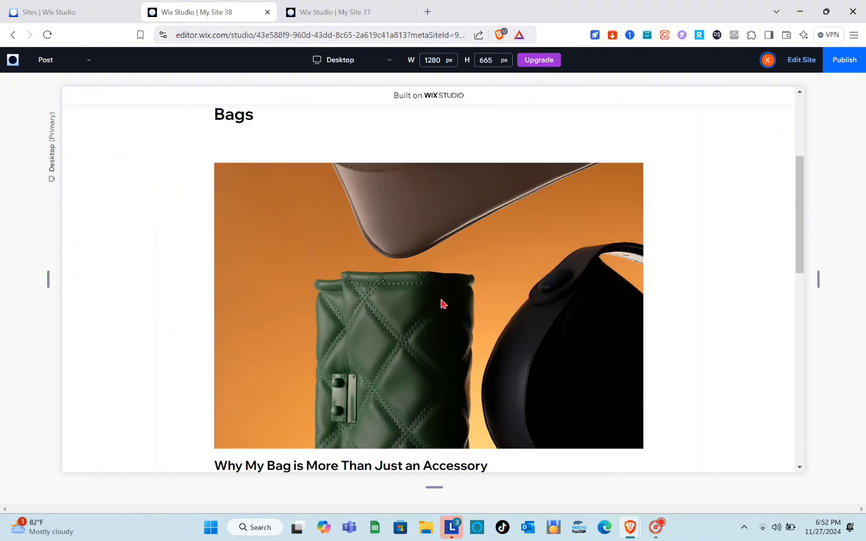
pyautogui.scroll(-5, 441, 299)
pyautogui.scroll(3, 441, 300)
pyautogui.scroll(-7, 441, 302)
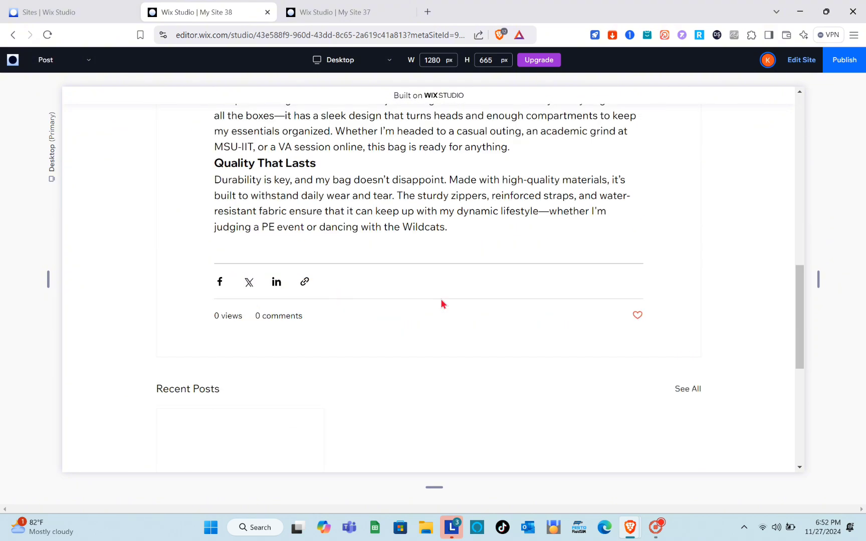
pyautogui.scroll(-1, 442, 303)
pyautogui.scroll(15, 442, 304)
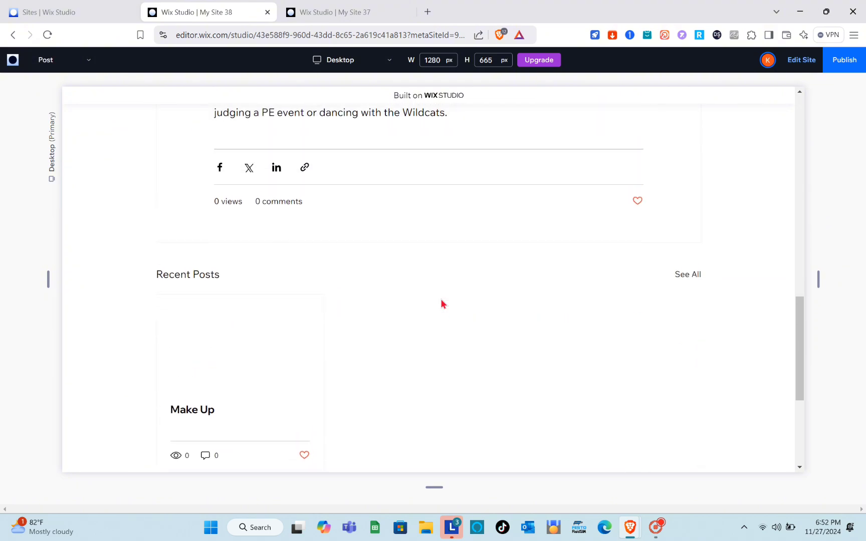
pyautogui.scroll(-15, 442, 303)
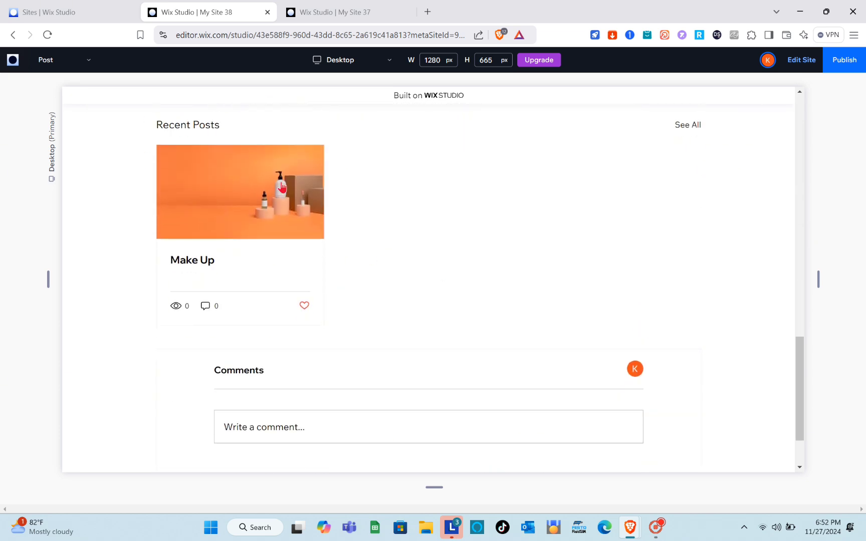
# Step: Open the Make Up post from the Recent Posts section and review the whole post page
pyautogui.click(280, 188)
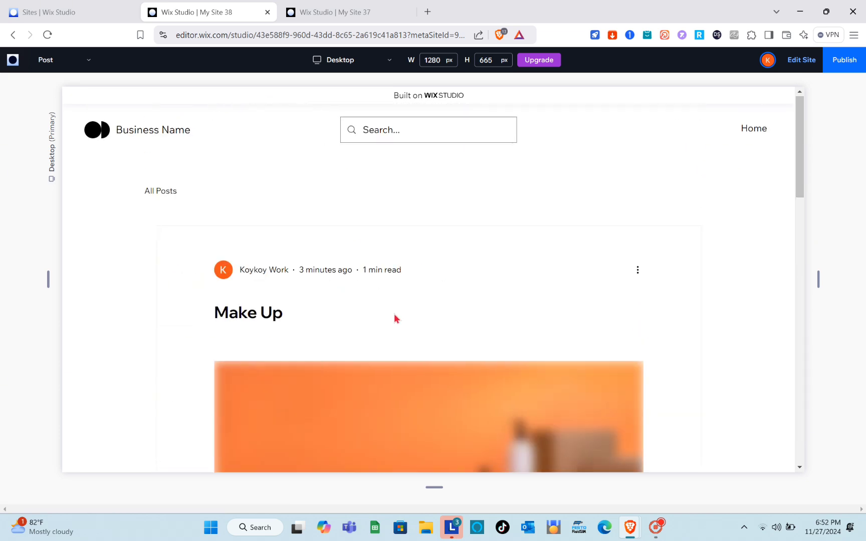
pyautogui.scroll(-6, 395, 317)
pyautogui.scroll(-12, 393, 313)
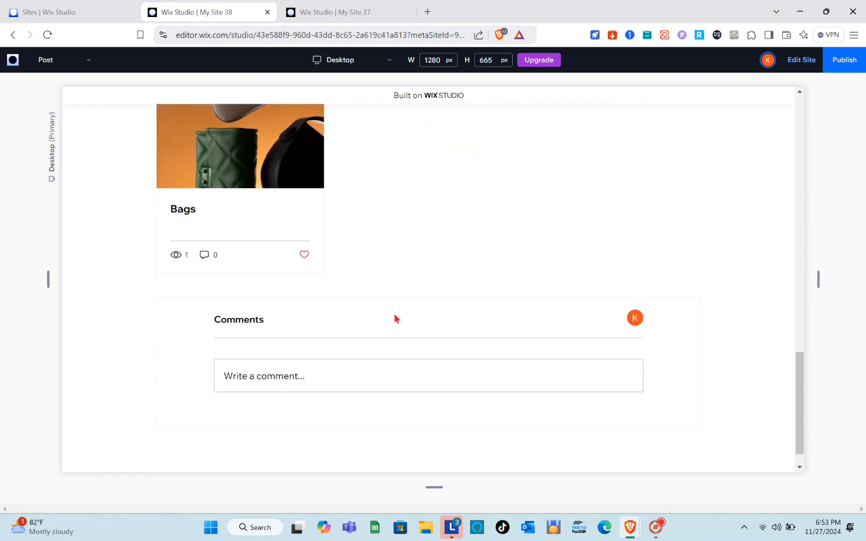
pyautogui.scroll(-1, 394, 314)
pyautogui.scroll(18, 394, 314)
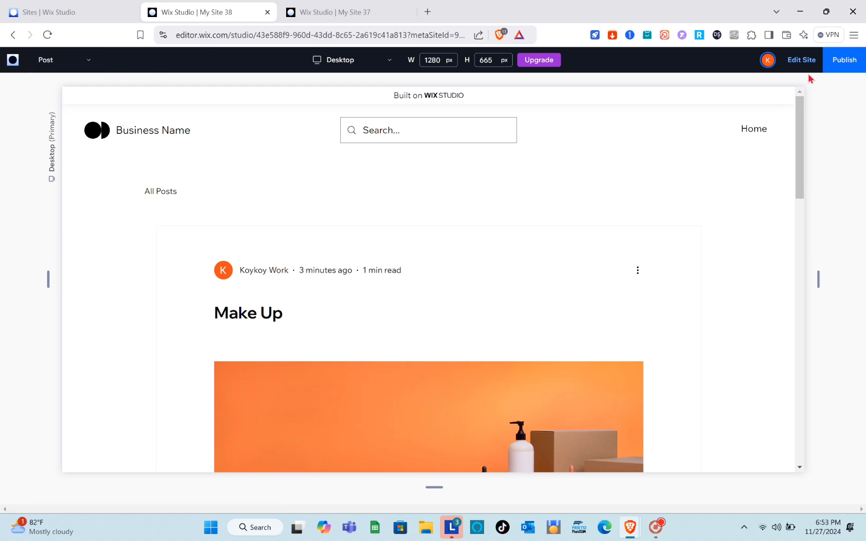
# Step: Return from the preview to editing the Home page, dismissing the suggestion to publish the site
pyautogui.click(802, 61)
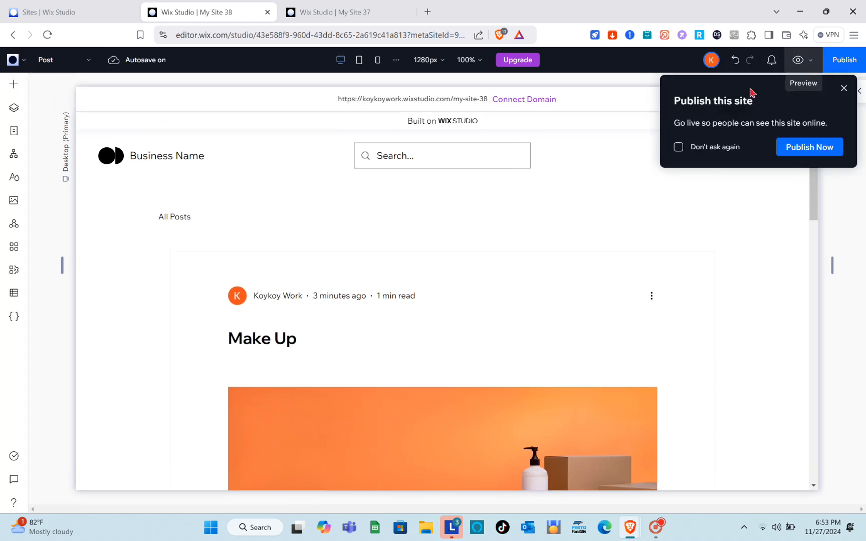
pyautogui.click(843, 89)
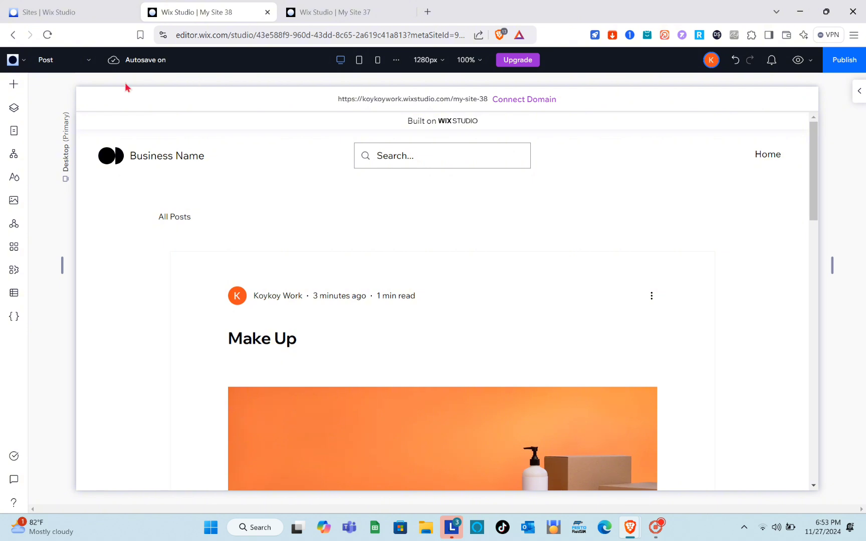
pyautogui.click(73, 57)
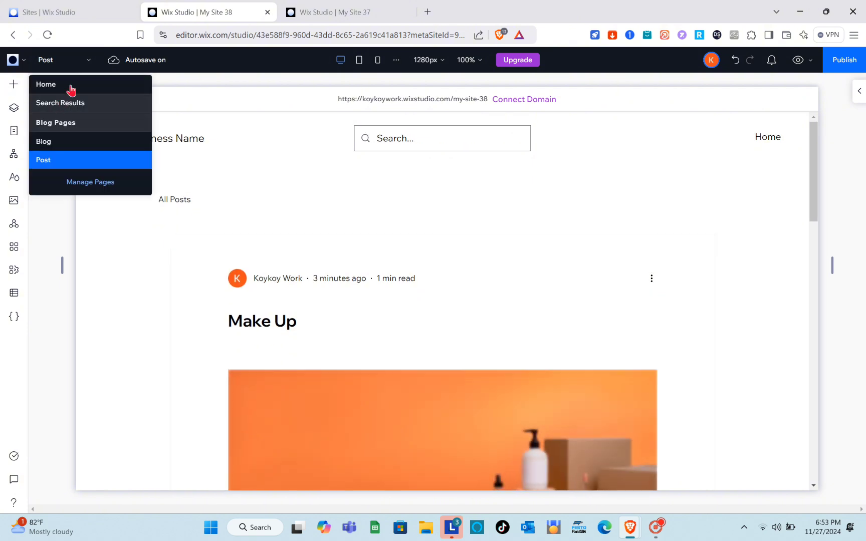
pyautogui.click(72, 88)
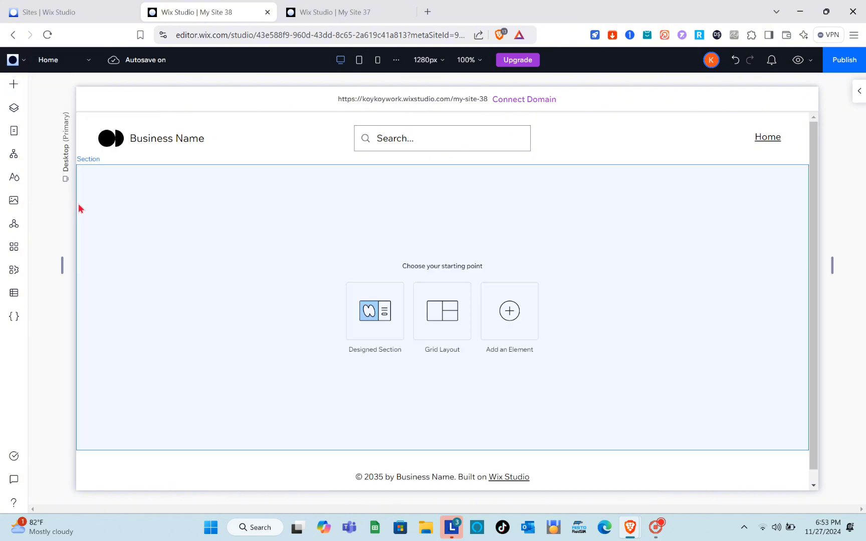
# Step: Place a new horizontal menu in the header beside the search bar and open its Manage Menu settings
pyautogui.click(13, 85)
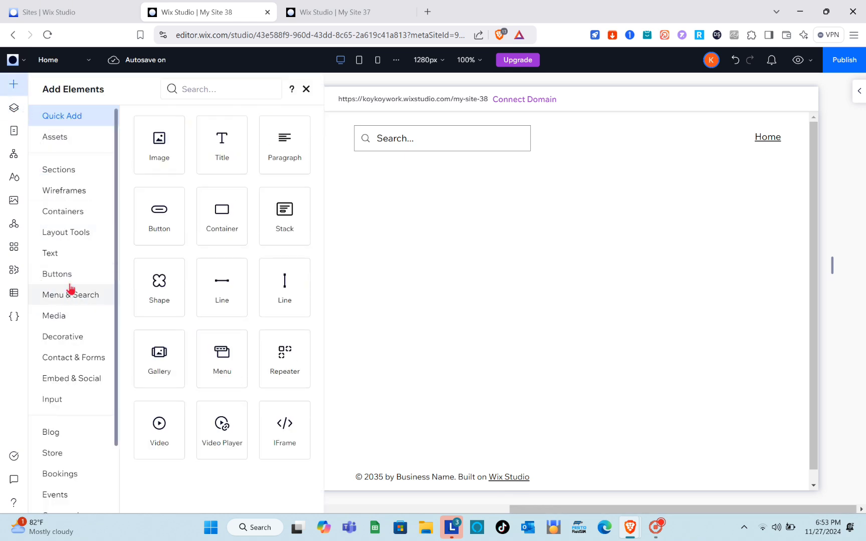
pyautogui.click(78, 297)
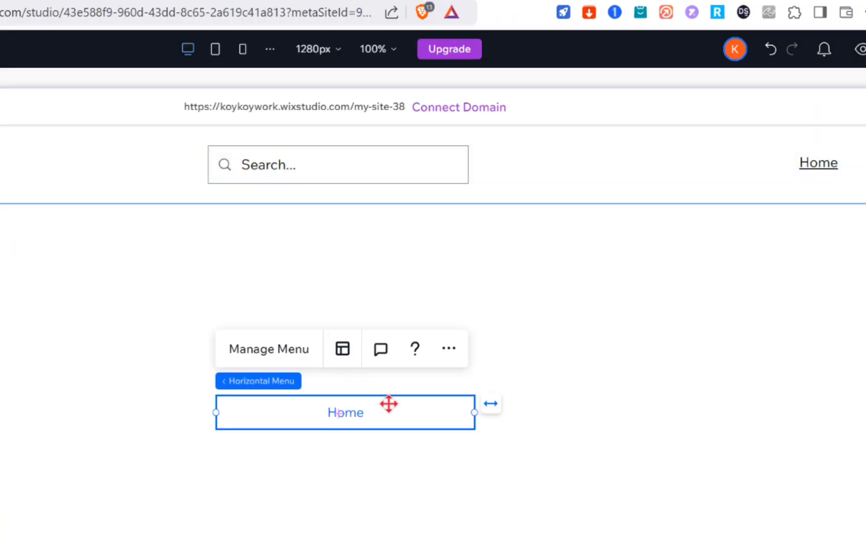
pyautogui.moveTo(390, 404); pyautogui.dragTo(699, 137)
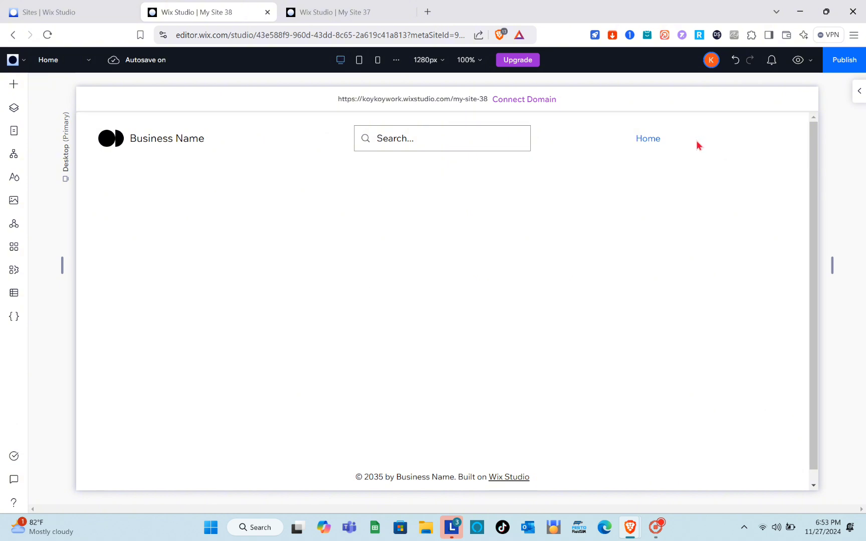
pyautogui.click(658, 137)
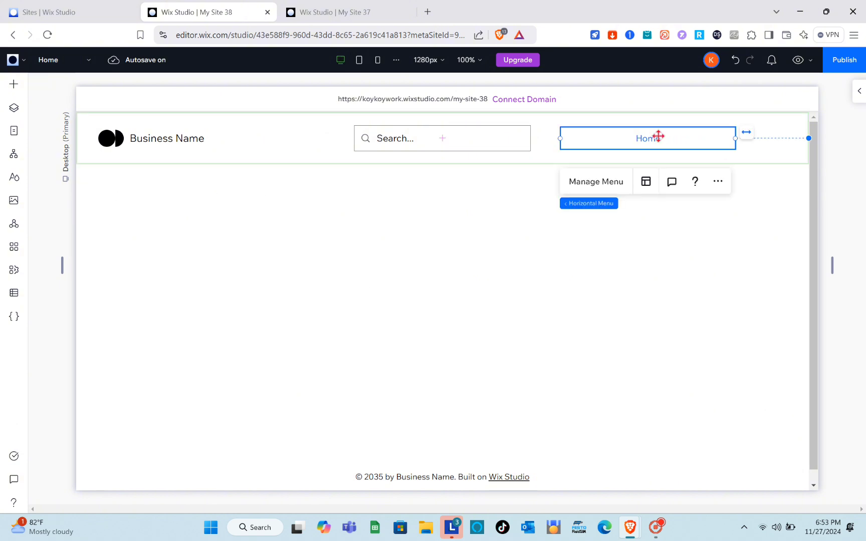
pyautogui.click(611, 184)
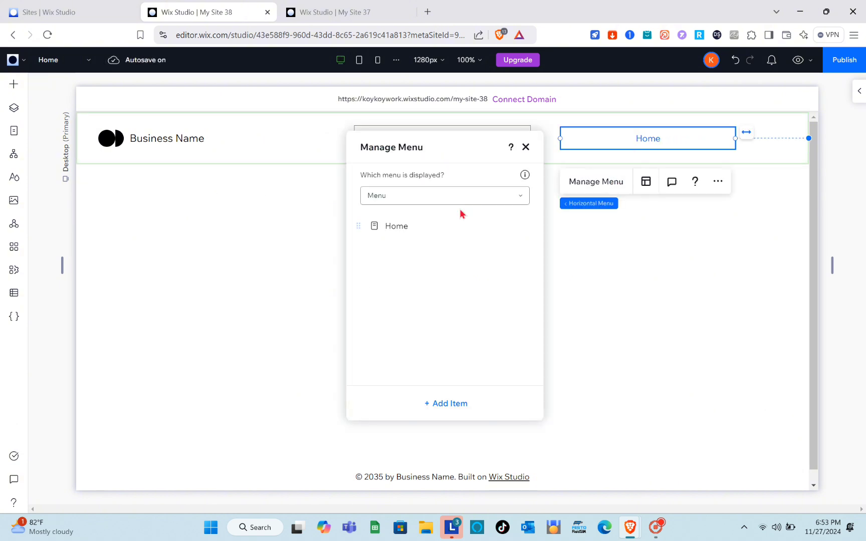
pyautogui.click(443, 407)
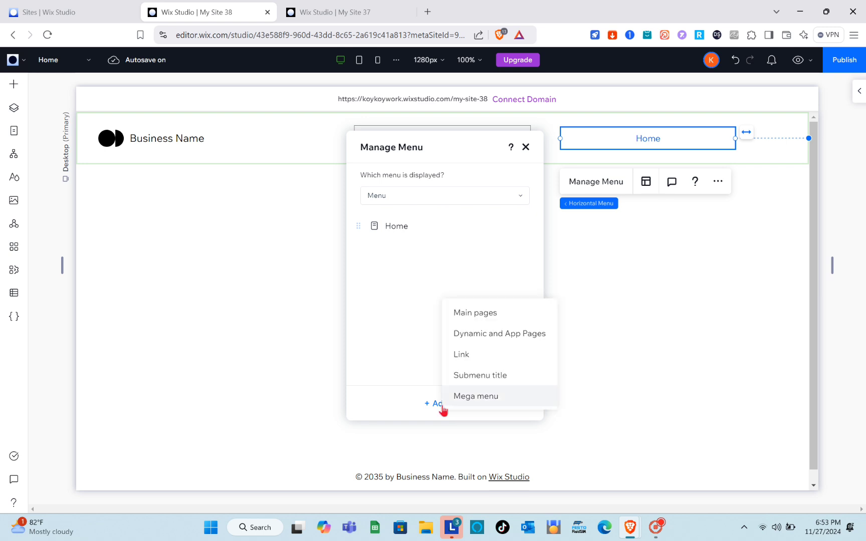
pyautogui.click(498, 319)
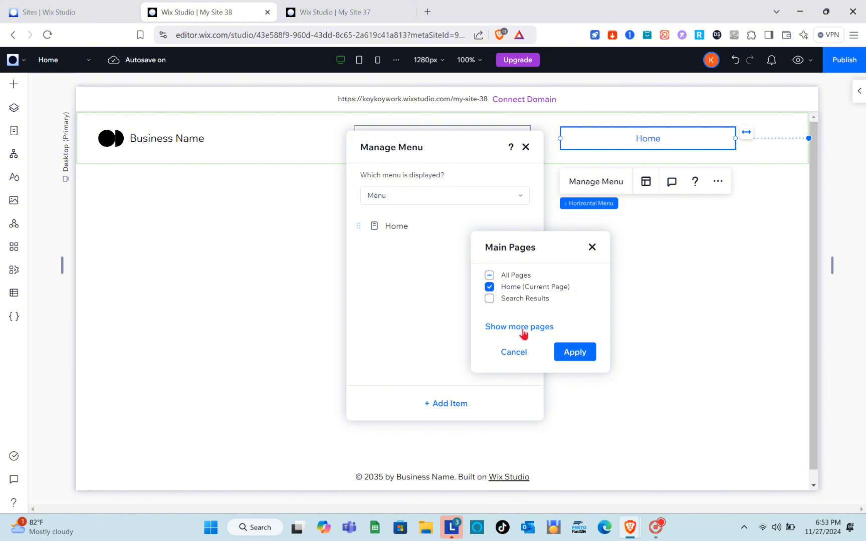
pyautogui.click(508, 354)
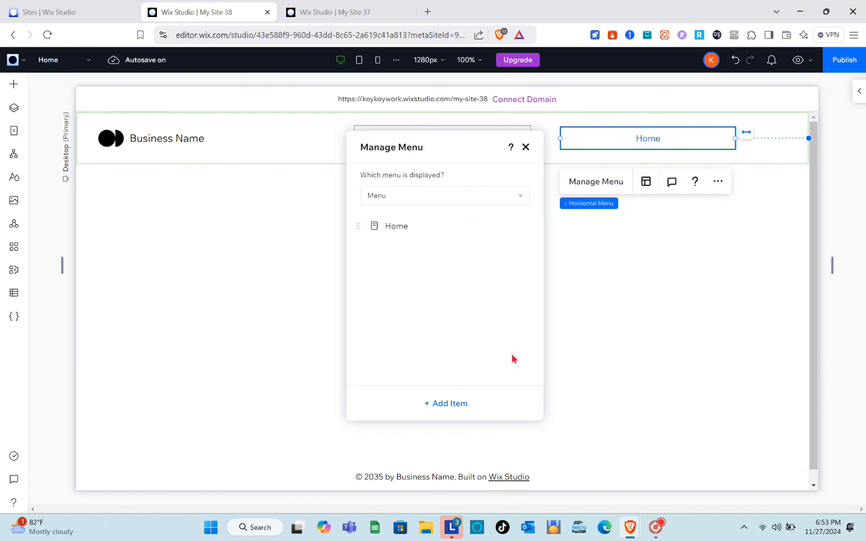
# Step: Start adding a Link item to the header's horizontal menu
pyautogui.click(434, 406)
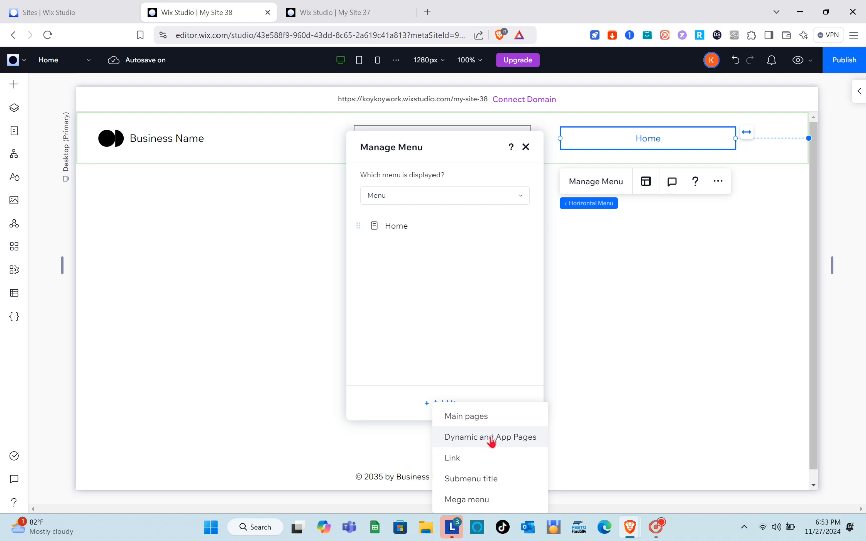
pyautogui.click(477, 451)
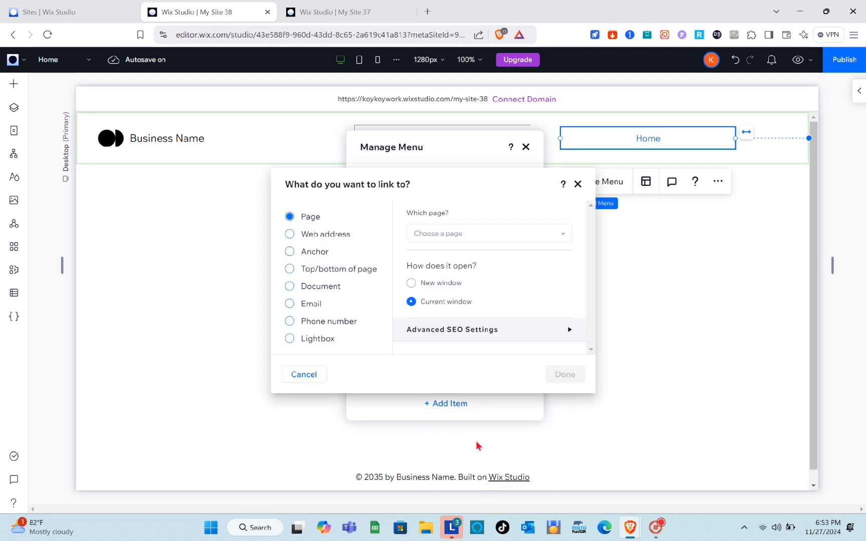